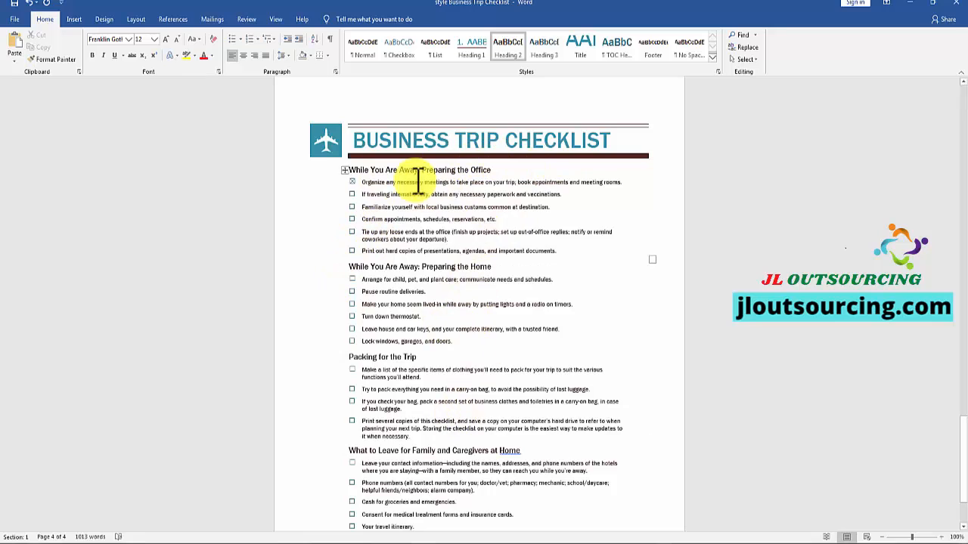
Format the heading "While You Are Away: Preparing the Office" as bold, underlined and light blue
{"action": "left_click", "coordinate": [352, 183]}
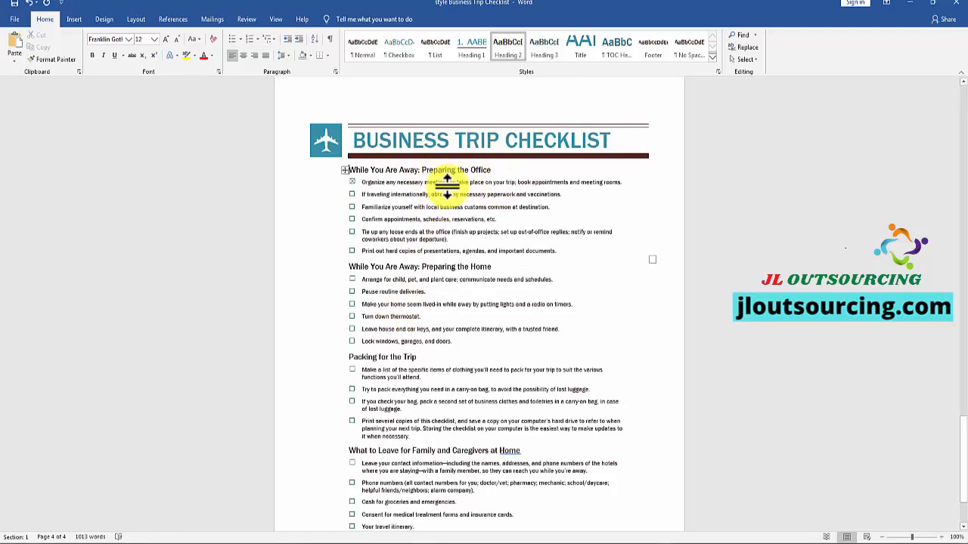
{"action": "scroll", "coordinate": [384, 298], "scroll_direction": "down", "scroll_amount": 1}
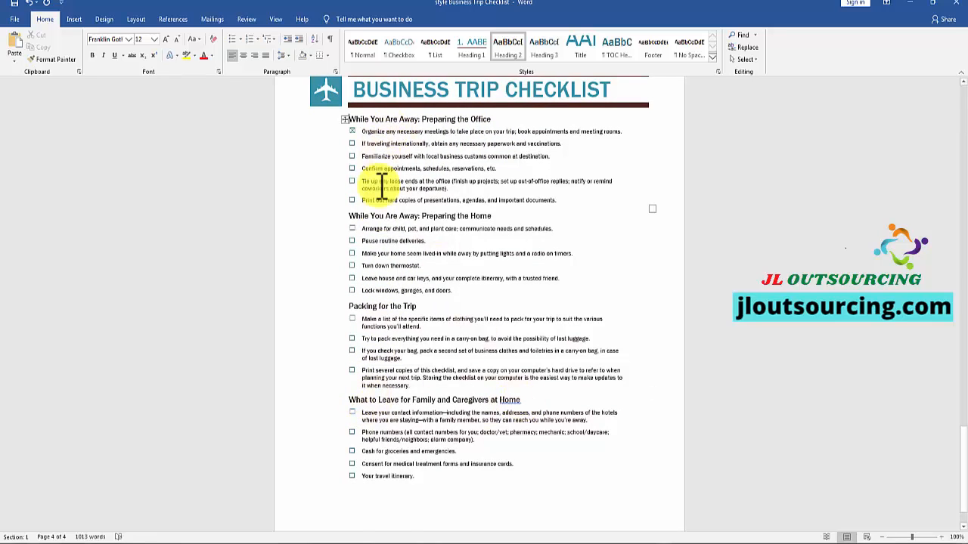
{"action": "scroll", "coordinate": [362, 170], "scroll_direction": "up", "scroll_amount": 1}
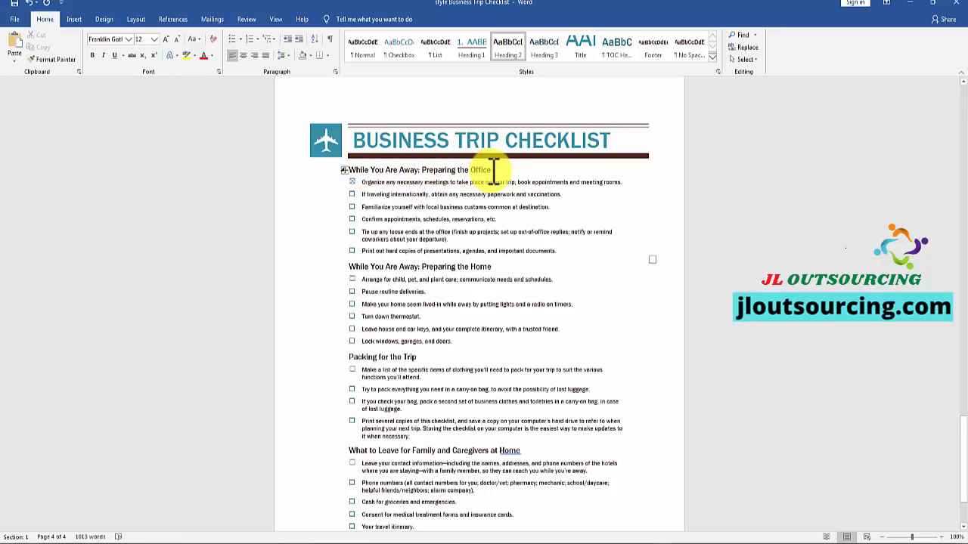
{"action": "left_click_drag", "start_coordinate": [491, 169], "coordinate": [360, 163]}
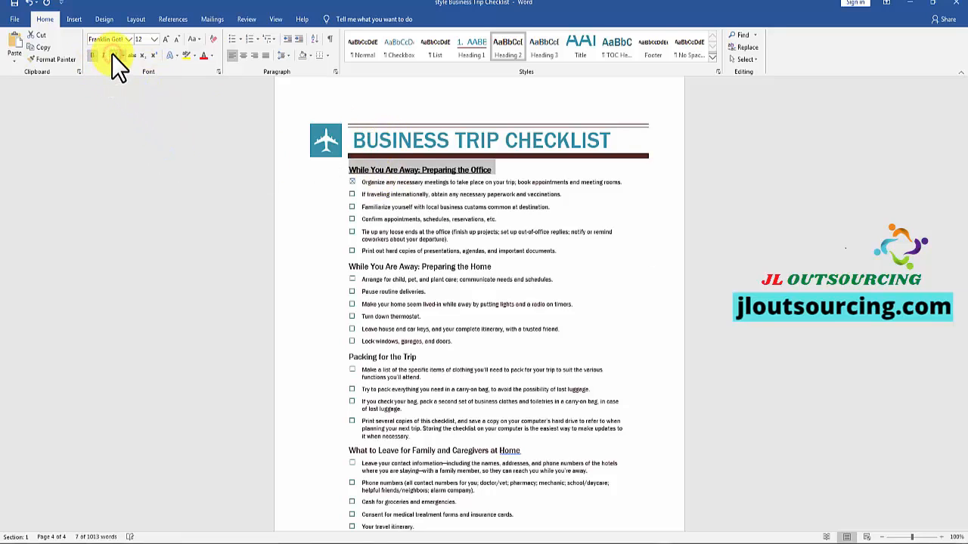
{"action": "left_click", "coordinate": [211, 55]}
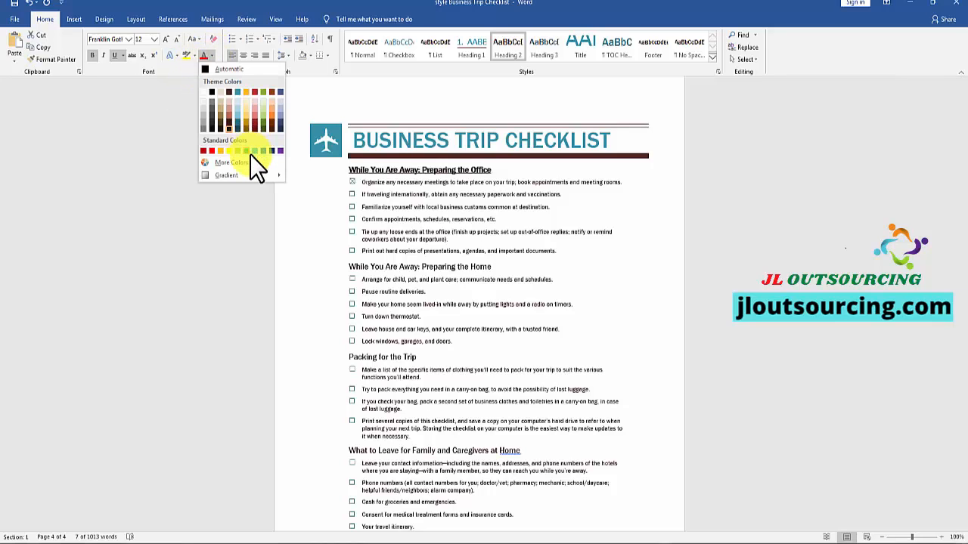
{"action": "left_click", "coordinate": [253, 152]}
{"action": "left_click", "coordinate": [563, 206]}
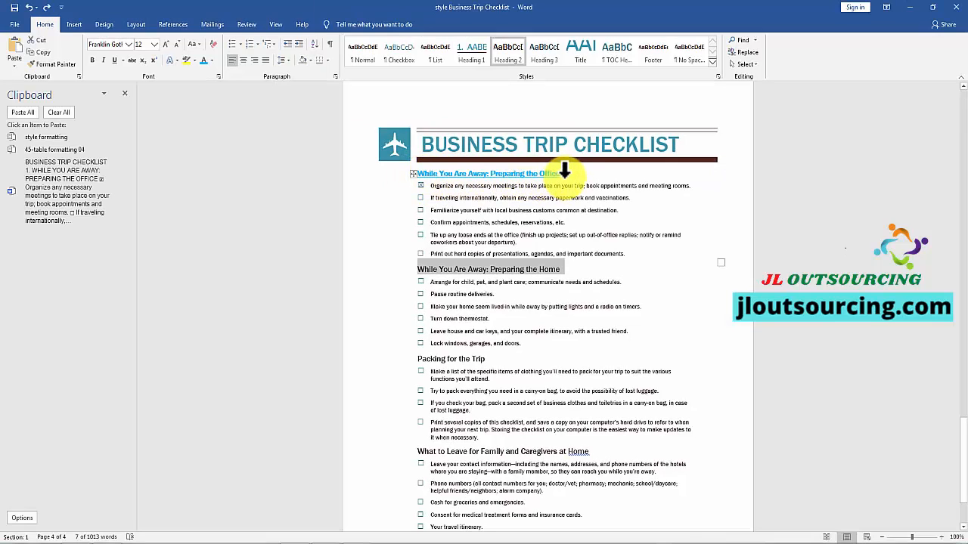
Copy the "Preparing the Office" heading's formatting to the "While You Are Away: Preparing the Home" heading with Format Painter
{"action": "left_click_drag", "start_coordinate": [566, 174], "coordinate": [418, 174]}
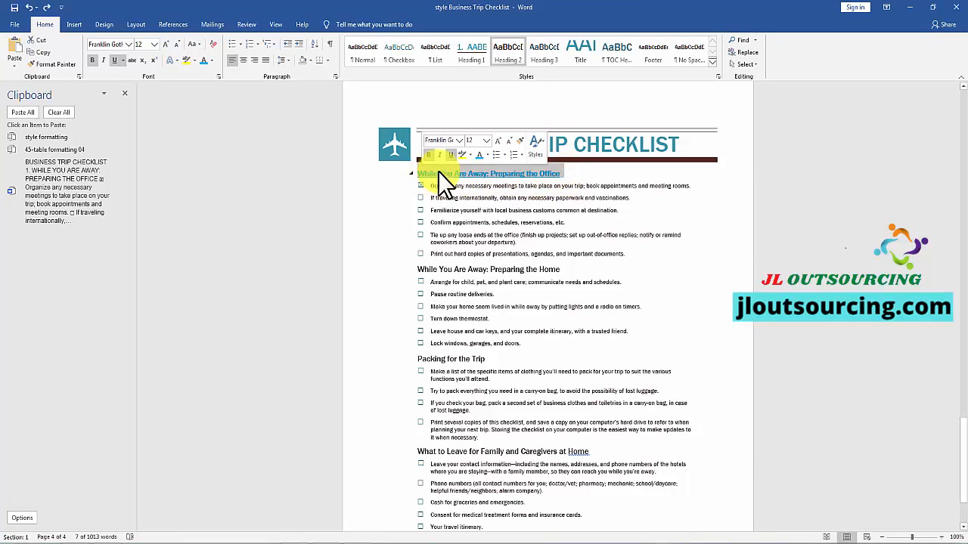
{"action": "left_click", "coordinate": [44, 65]}
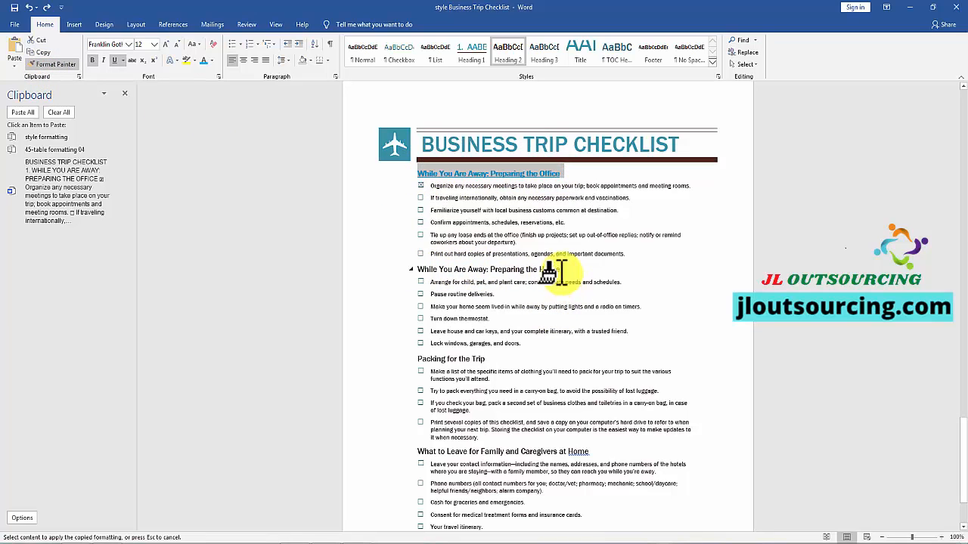
{"action": "left_click_drag", "start_coordinate": [560, 269], "coordinate": [418, 270]}
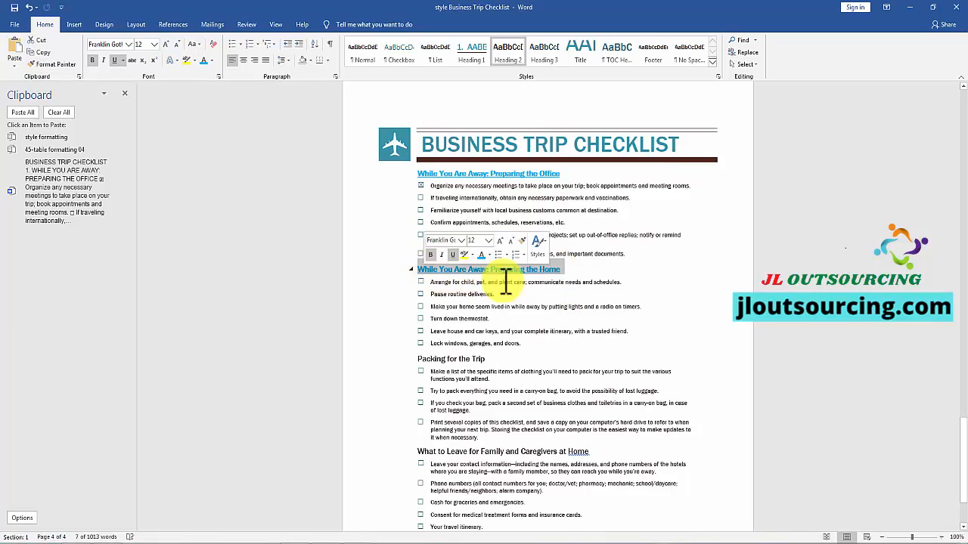
{"action": "left_click", "coordinate": [590, 287]}
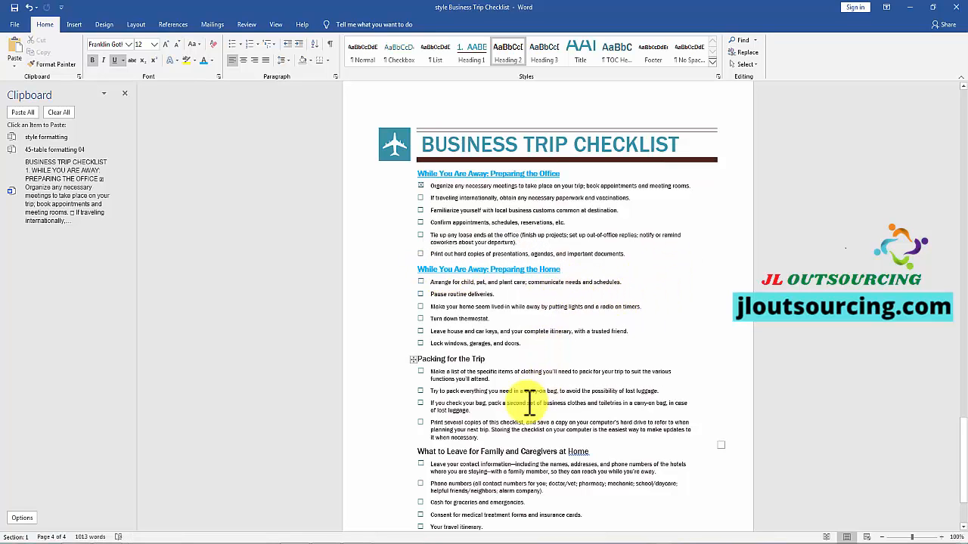
{"action": "scroll", "coordinate": [504, 465], "scroll_direction": "down", "scroll_amount": 1}
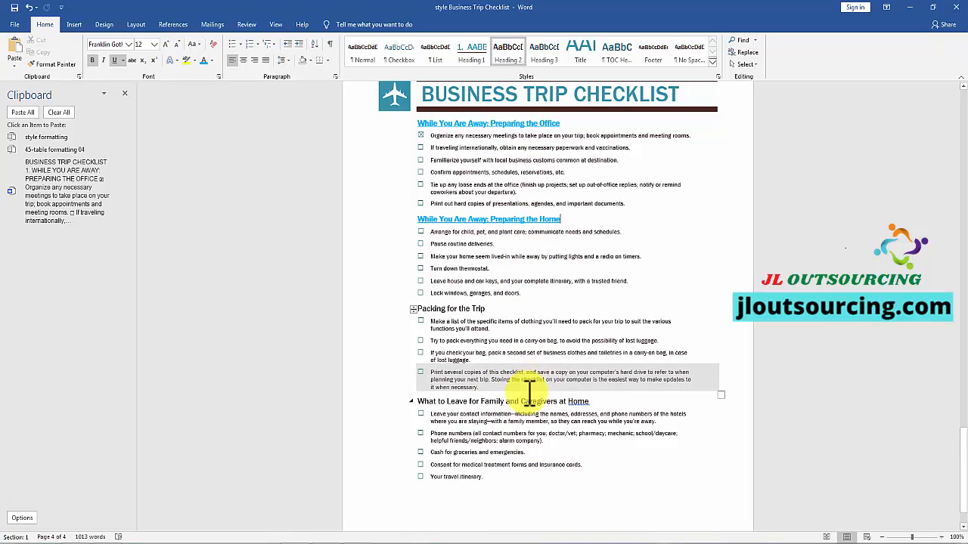
{"action": "scroll", "coordinate": [526, 355], "scroll_direction": "up", "scroll_amount": 1}
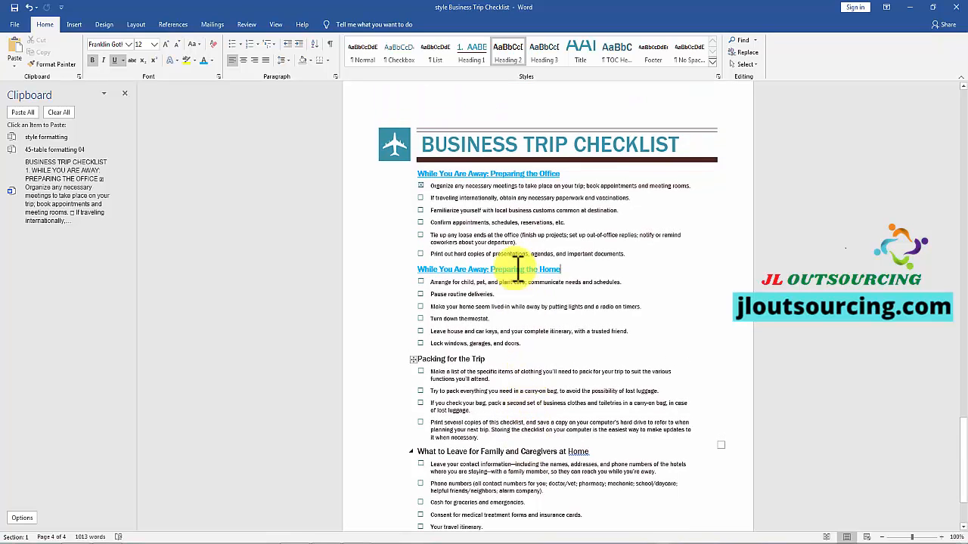
{"action": "left_click", "coordinate": [420, 186]}
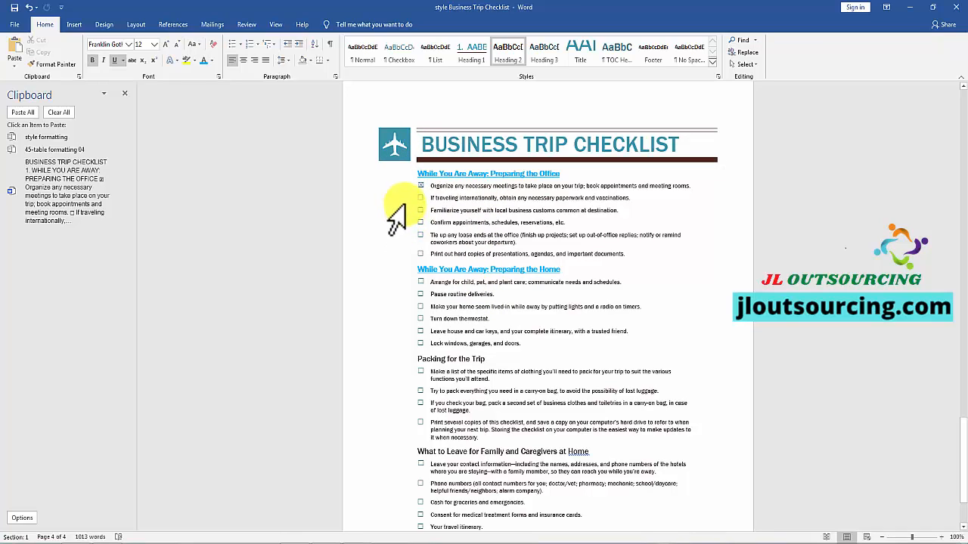
{"action": "left_click", "coordinate": [420, 185]}
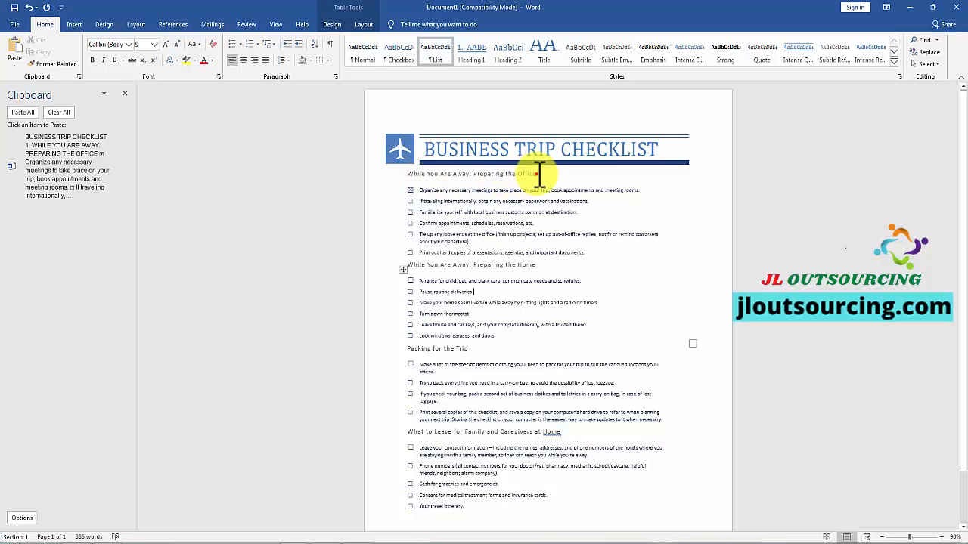
Apply the Heading 1 style to all four section headings of the checklist in Document1
{"action": "left_click_drag", "start_coordinate": [539, 174], "coordinate": [397, 174]}
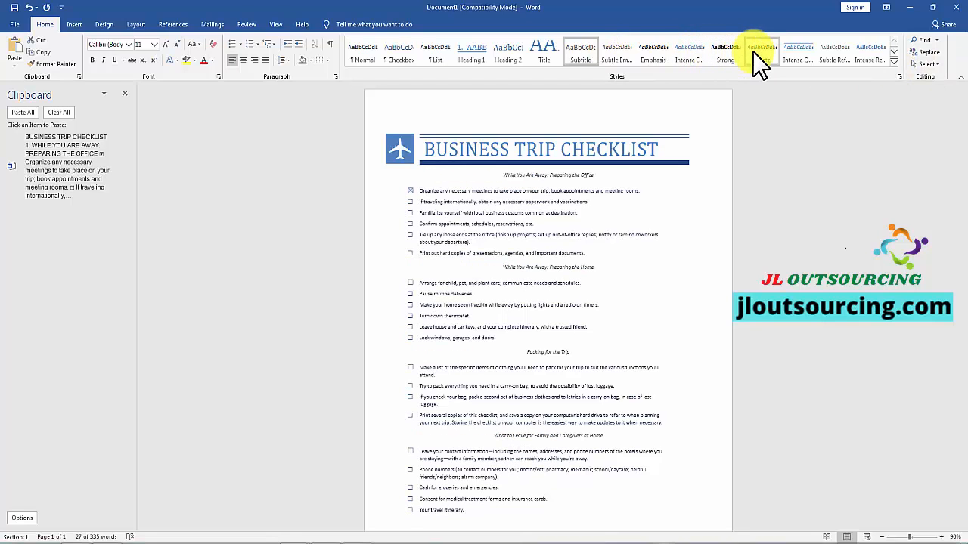
{"action": "left_click", "coordinate": [893, 64]}
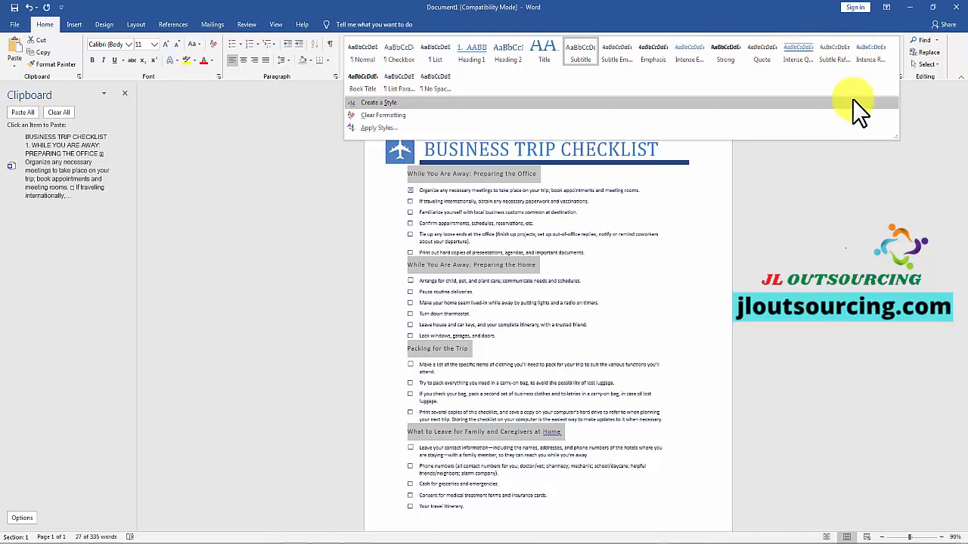
{"action": "left_click", "coordinate": [957, 143]}
{"action": "left_click", "coordinate": [893, 64]}
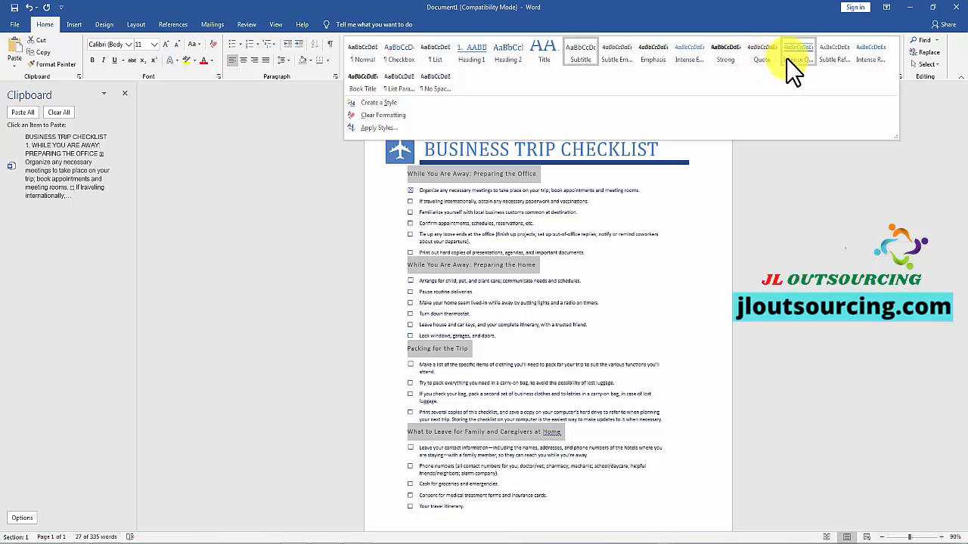
{"action": "left_click", "coordinate": [470, 49]}
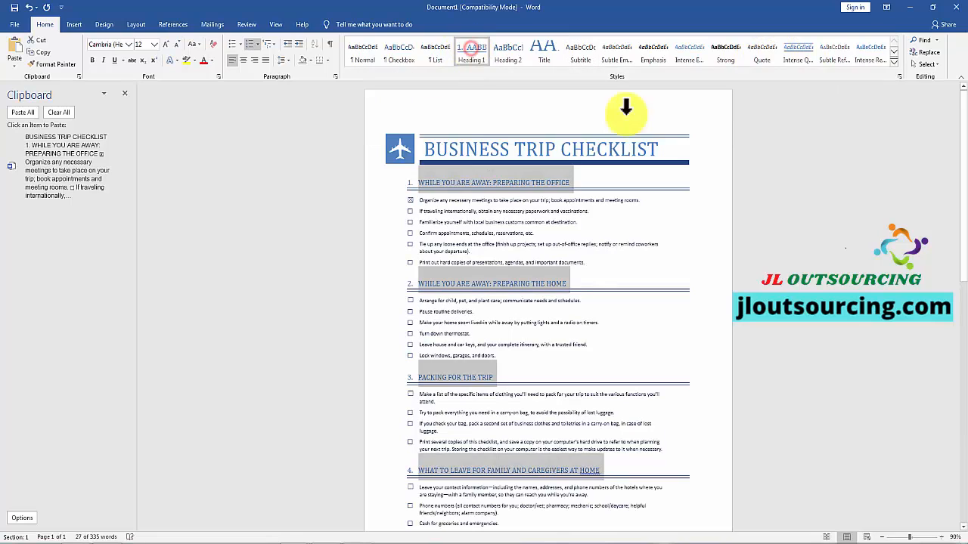
{"action": "left_click", "coordinate": [783, 193]}
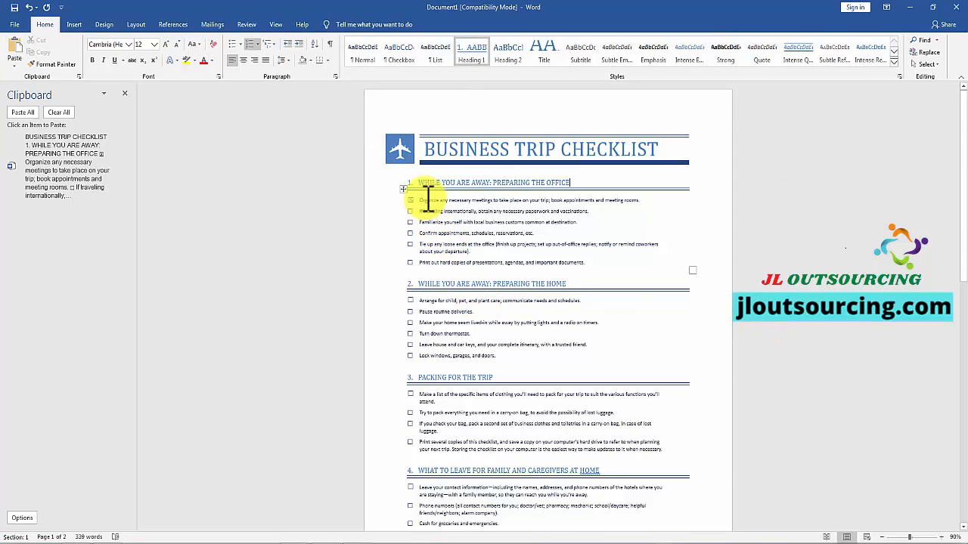
Review the Heading 1 style's modification settings and close them without changes
{"action": "scroll", "coordinate": [500, 403], "scroll_direction": "down", "scroll_amount": 2}
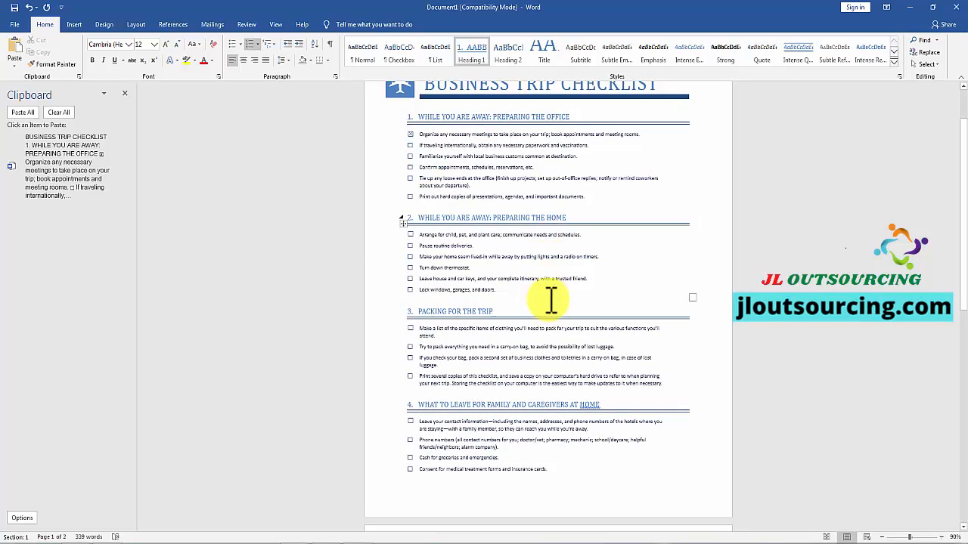
{"action": "scroll", "coordinate": [567, 375], "scroll_direction": "up", "scroll_amount": 1}
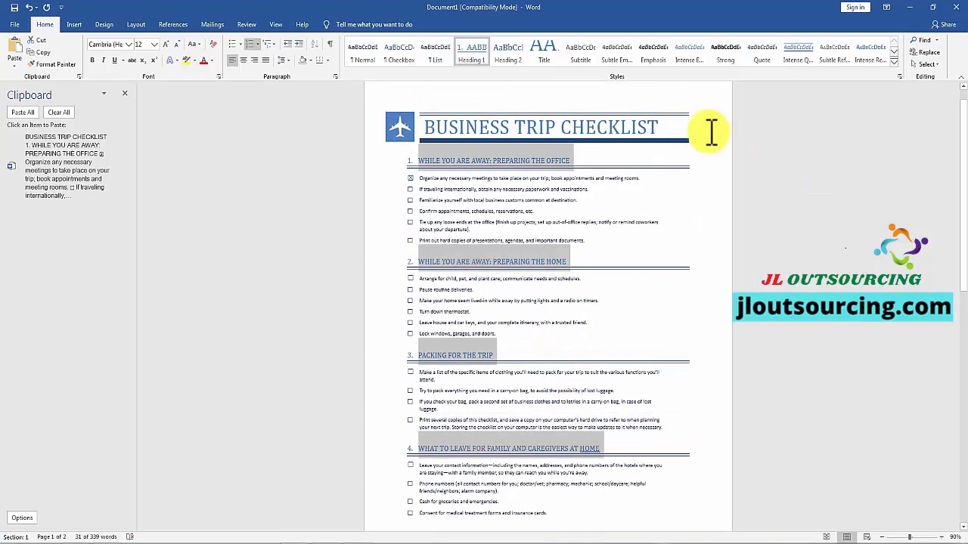
{"action": "right_click", "coordinate": [474, 54]}
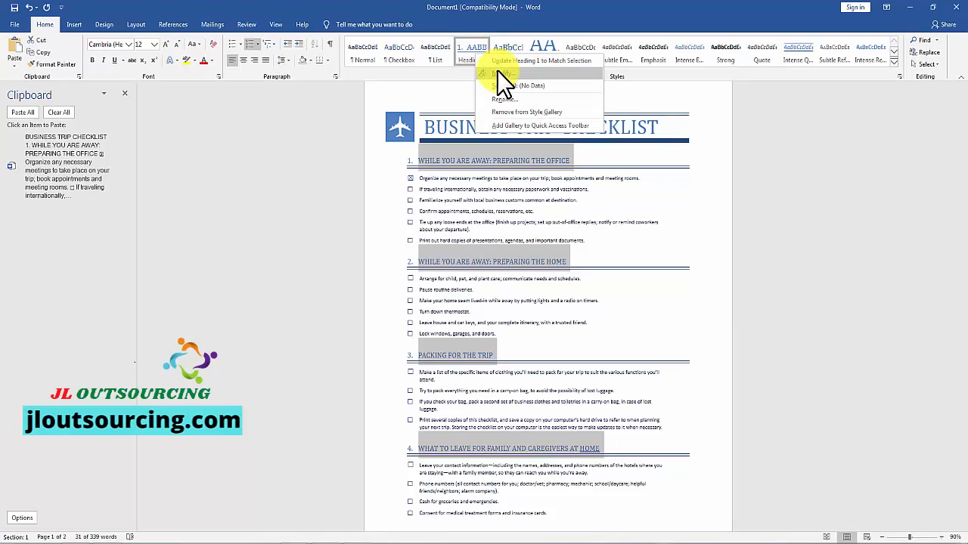
{"action": "left_click", "coordinate": [497, 72]}
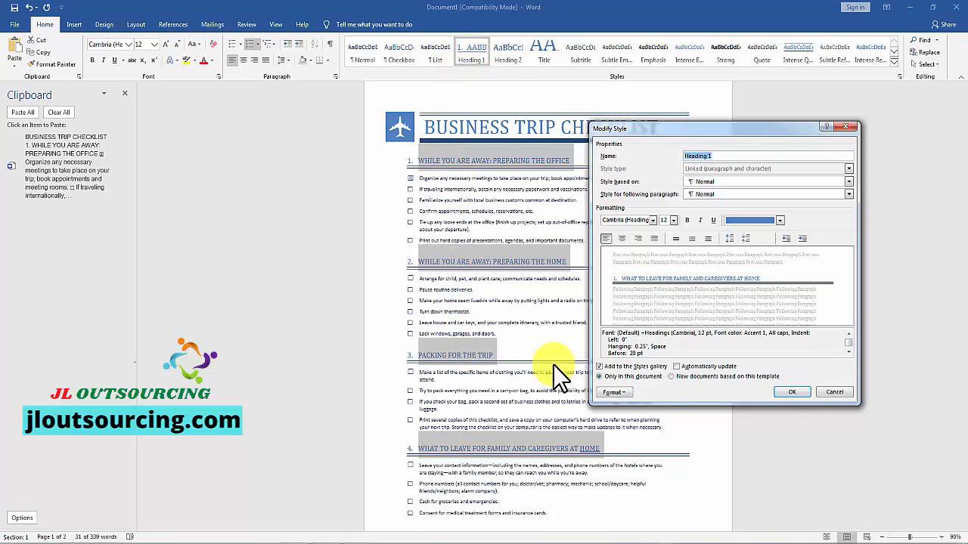
{"action": "left_click", "coordinate": [794, 392]}
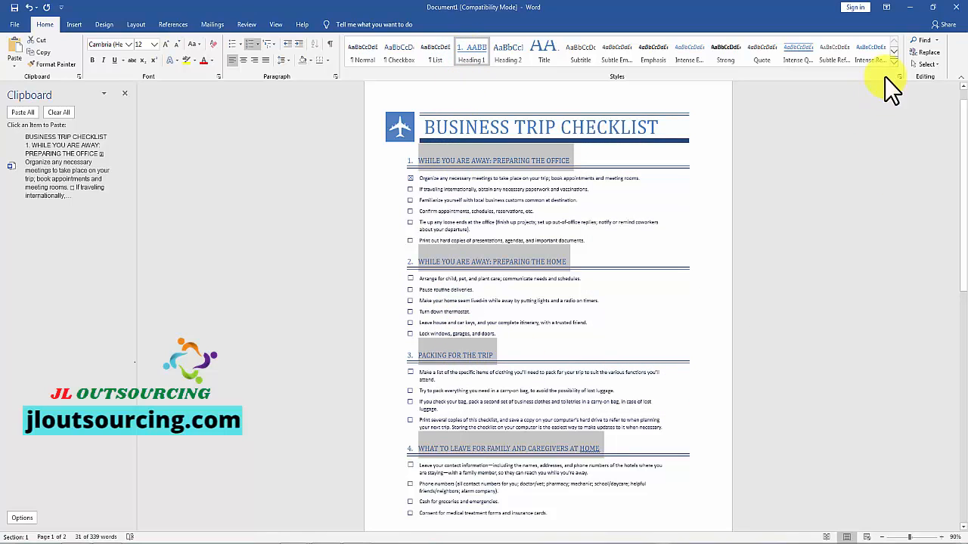
Try to create a new style from the section headings' formatting, with centered alignment and dark red text
{"action": "left_click", "coordinate": [894, 62]}
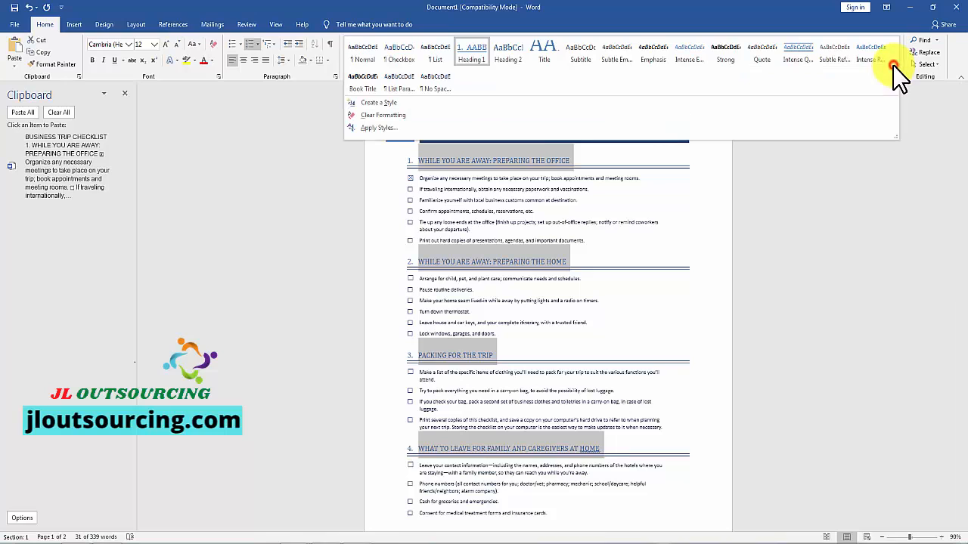
{"action": "left_click", "coordinate": [386, 105]}
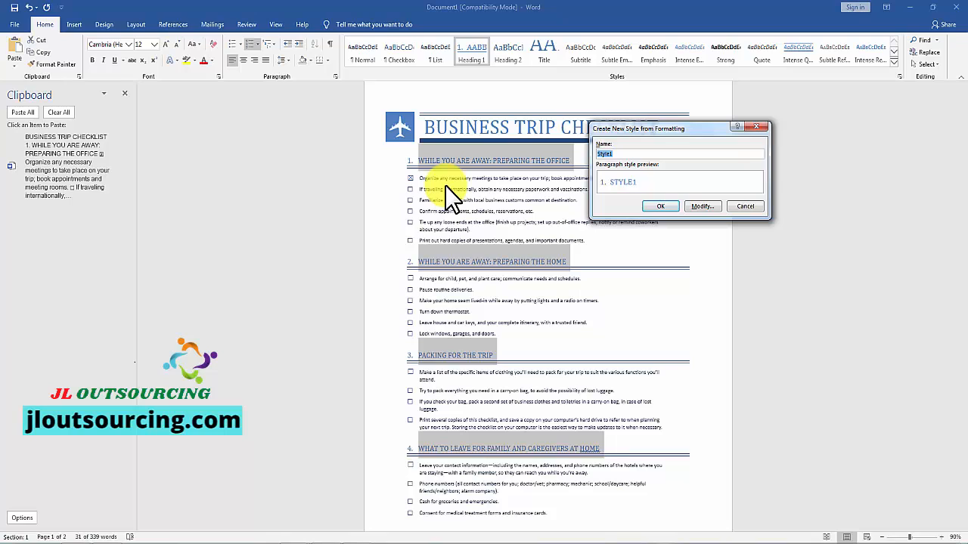
{"action": "left_click", "coordinate": [627, 151]}
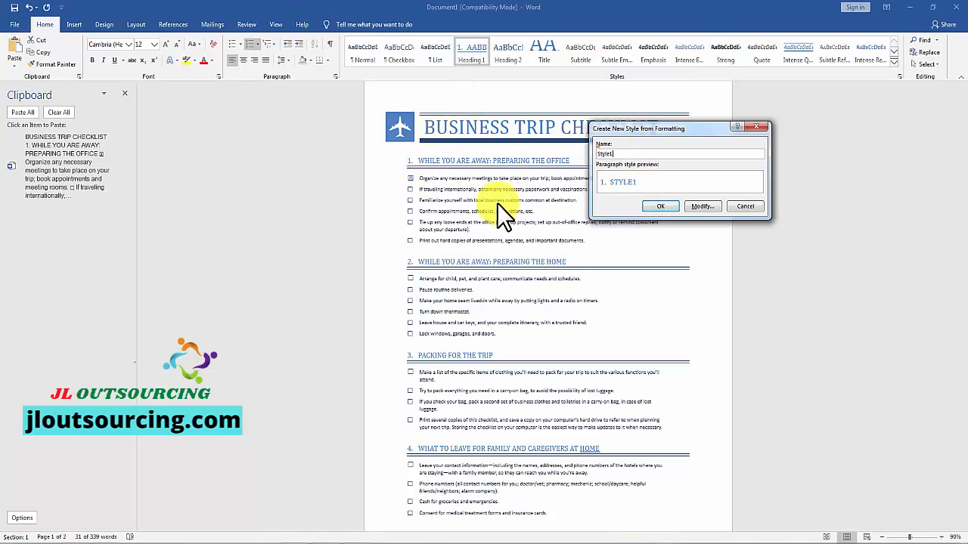
{"action": "left_click", "coordinate": [615, 152]}
{"action": "left_click", "coordinate": [698, 205]}
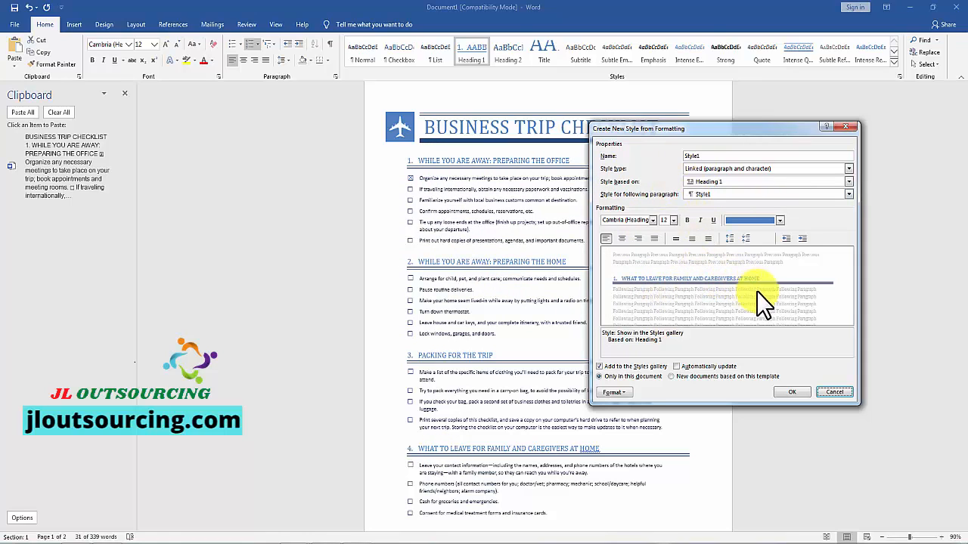
{"action": "left_click", "coordinate": [622, 239]}
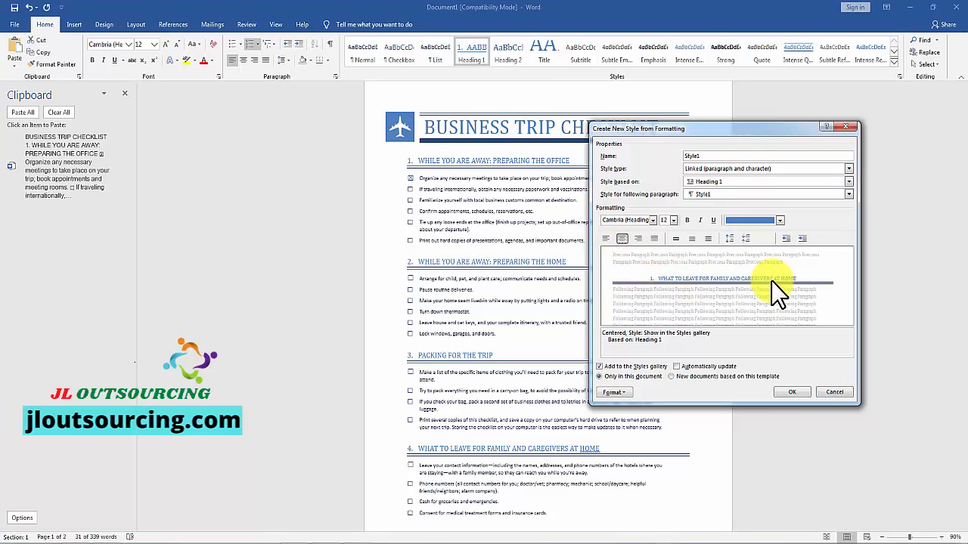
{"action": "left_click", "coordinate": [779, 220]}
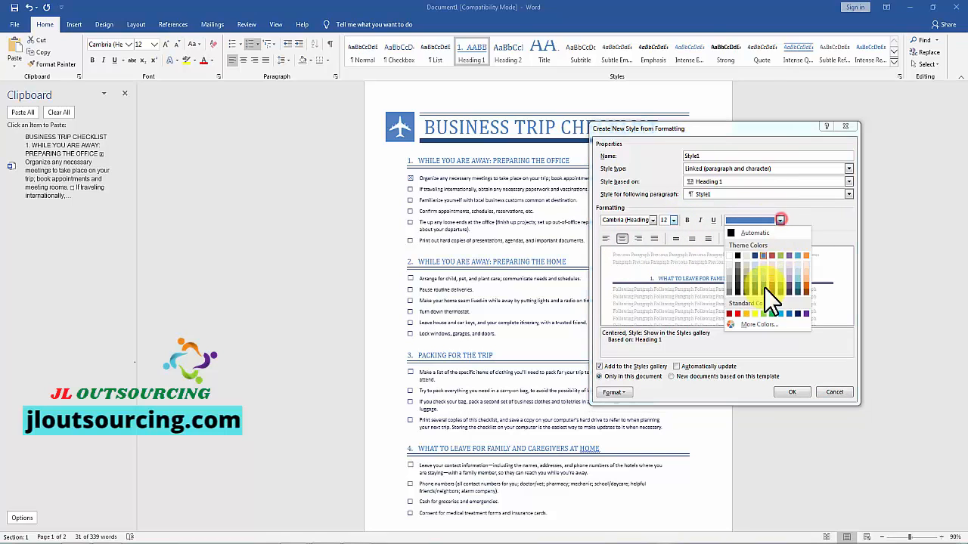
{"action": "left_click", "coordinate": [729, 313]}
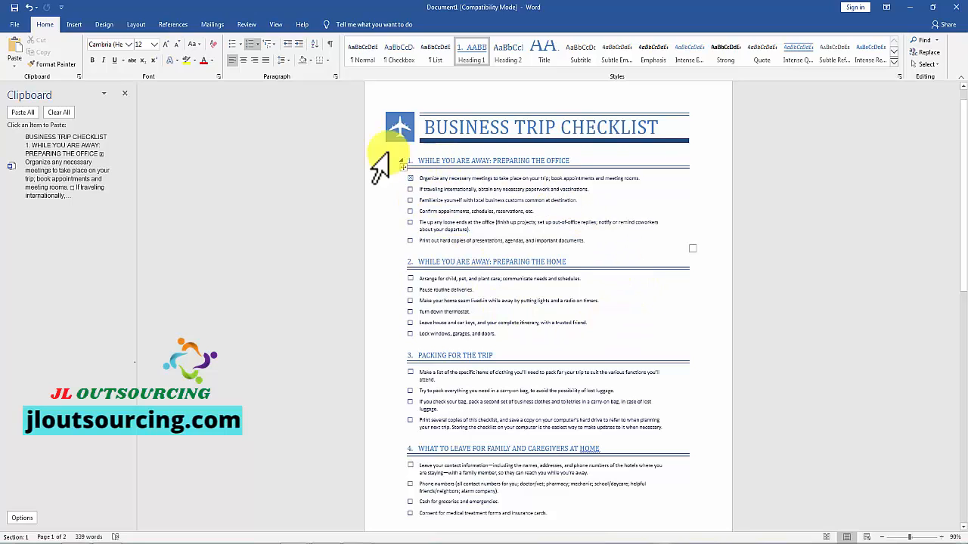
Preview the built-in document style sets on the checklist and leave the gallery without applying any
{"action": "left_click", "coordinate": [103, 25]}
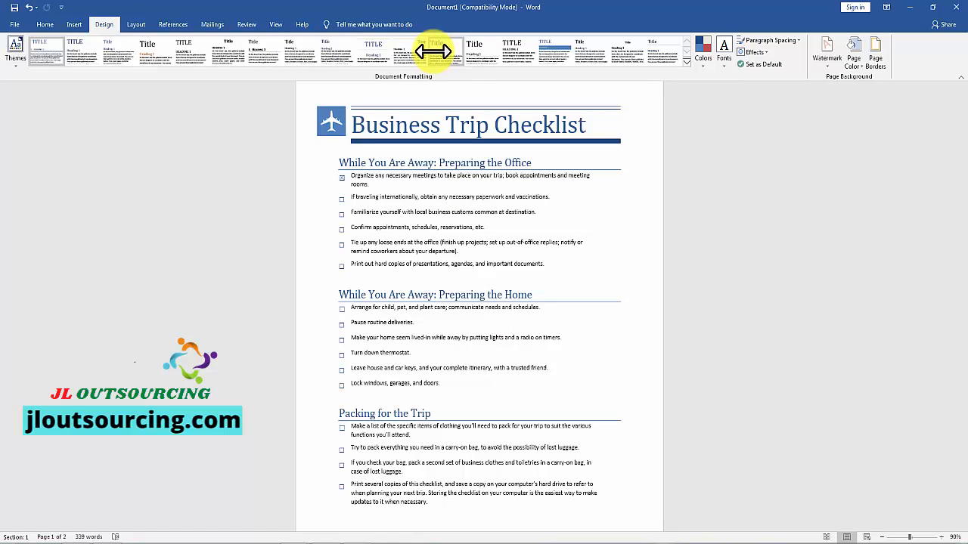
{"action": "left_click", "coordinate": [686, 62]}
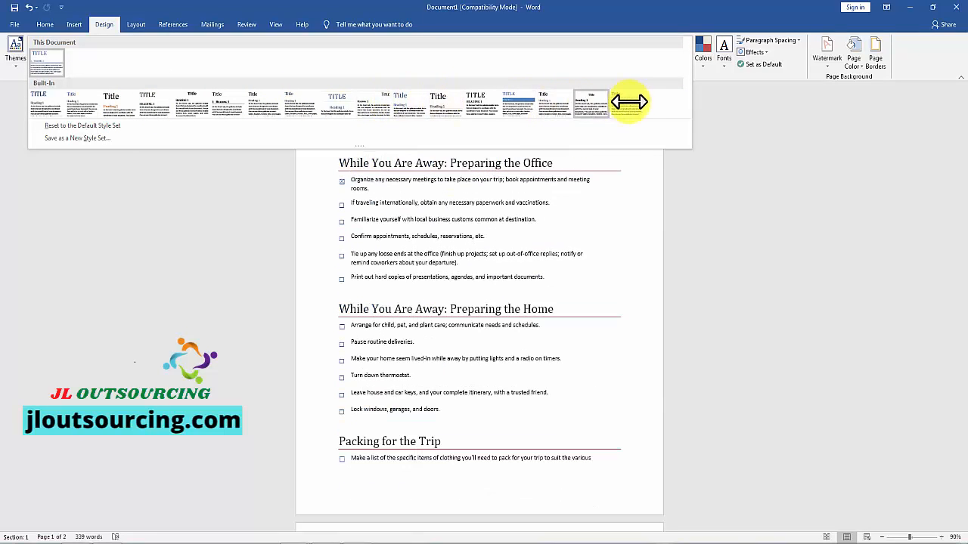
{"action": "left_click", "coordinate": [705, 83]}
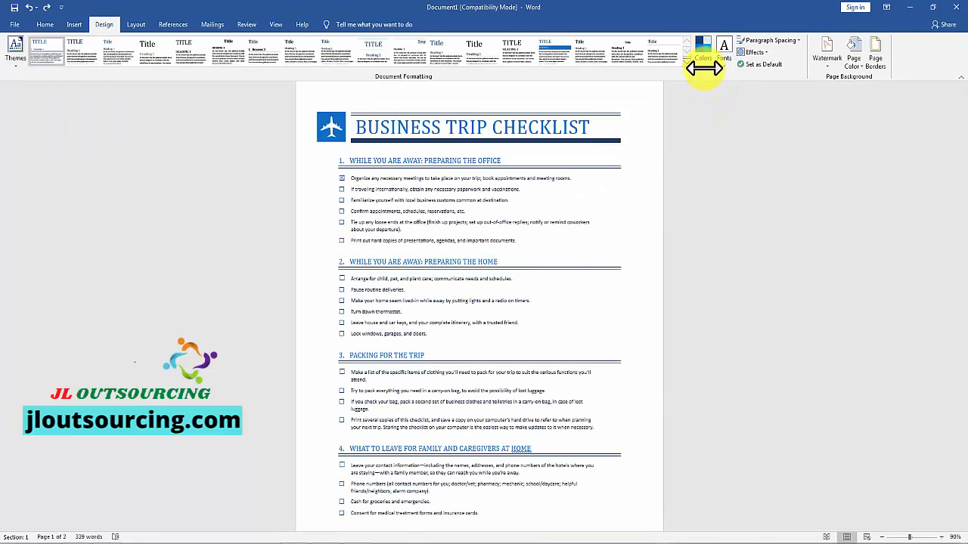
Try the Office theme colors and the Median theme colors on the checklist
{"action": "left_click", "coordinate": [703, 63]}
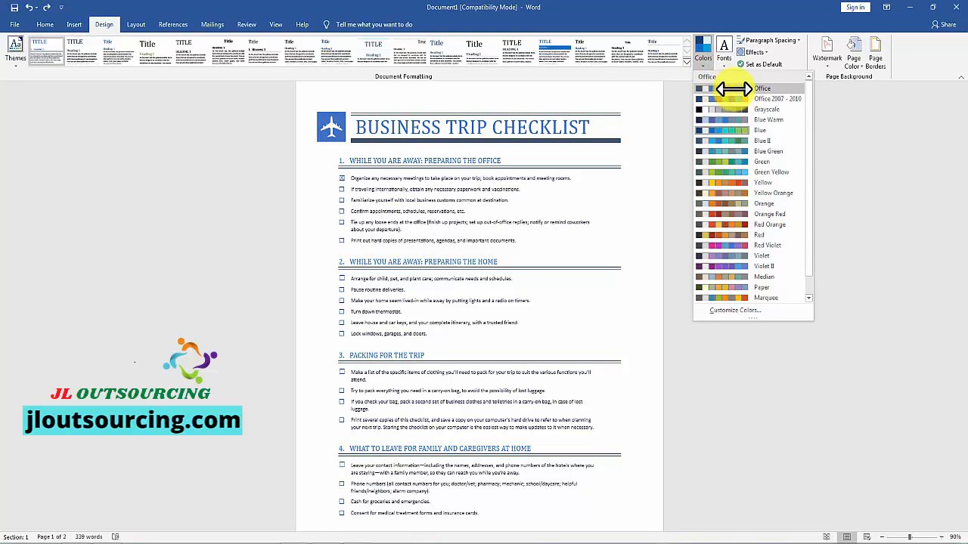
{"action": "left_click", "coordinate": [733, 88]}
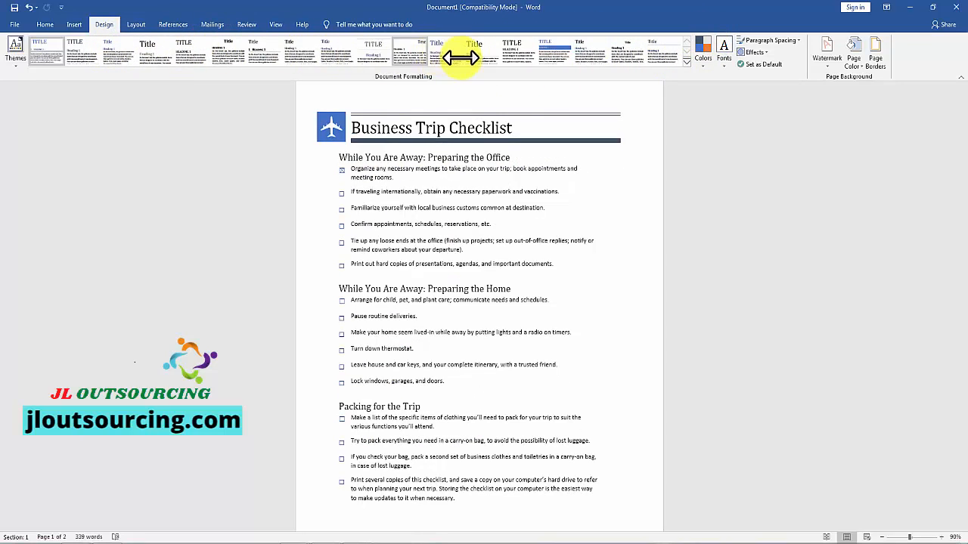
{"action": "left_click", "coordinate": [707, 61]}
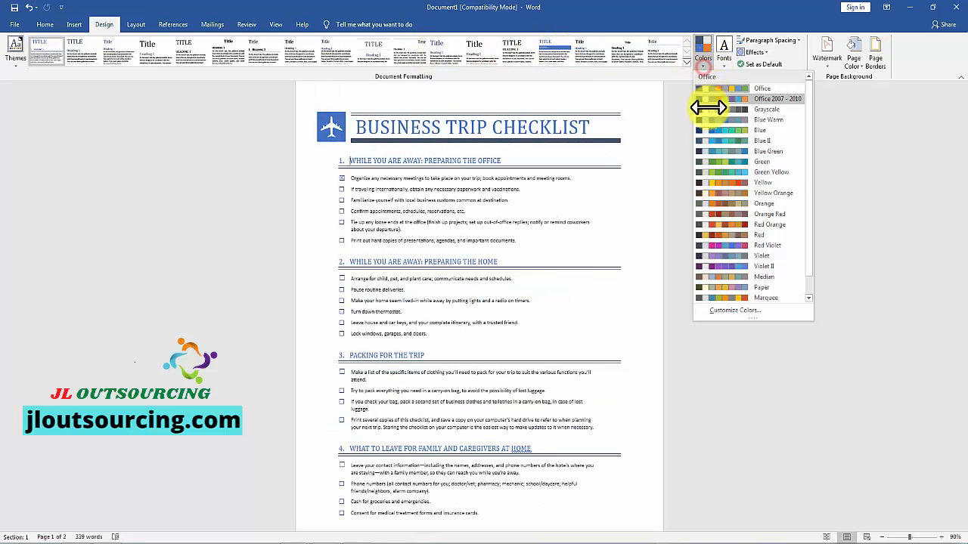
{"action": "left_click", "coordinate": [720, 273]}
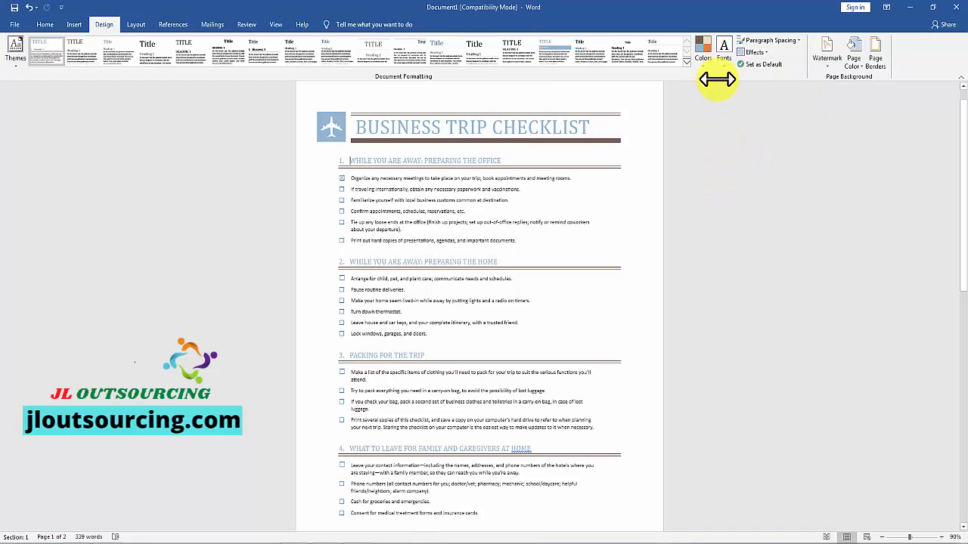
Preview the theme font sets on the checklist, including Franklin Gothic, and leave the list without applying any
{"action": "left_click", "coordinate": [724, 67]}
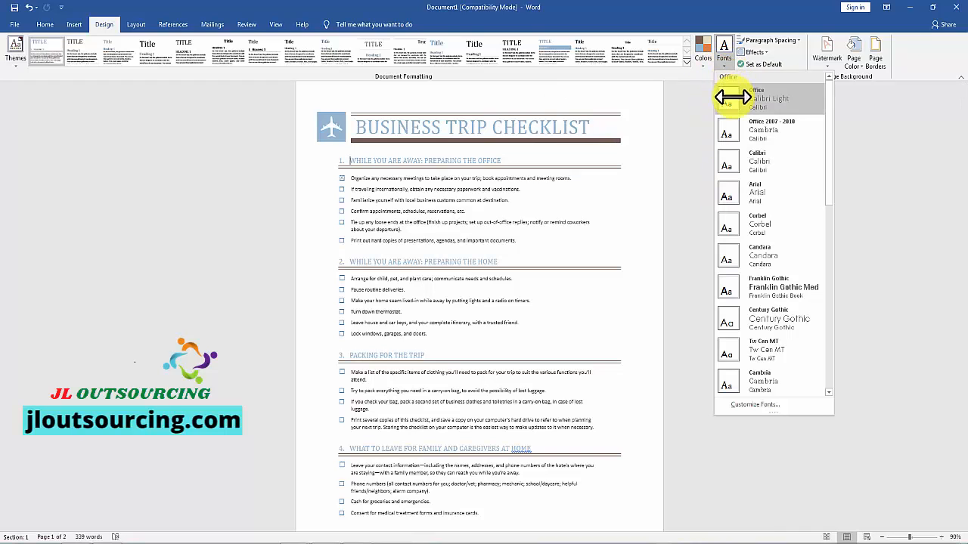
{"action": "left_click", "coordinate": [726, 93]}
{"action": "left_click", "coordinate": [722, 65]}
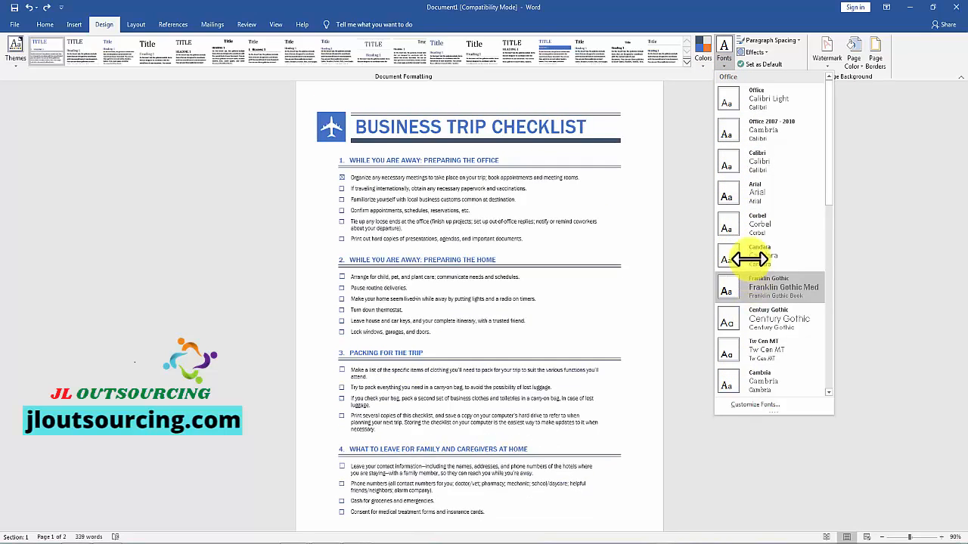
{"action": "left_click", "coordinate": [917, 198]}
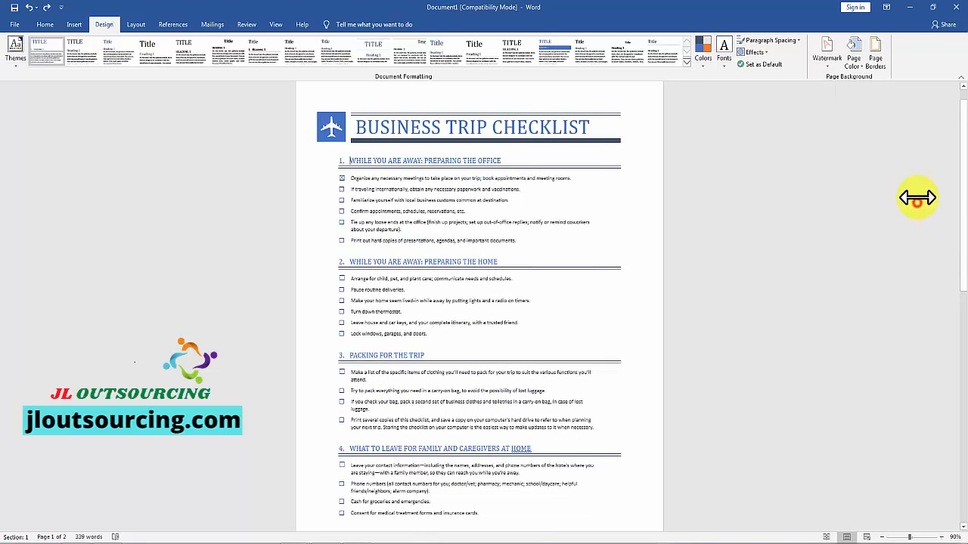
Preview the built-in paragraph spacing options without applying any, and set the theme effects to Riblet
{"action": "left_click", "coordinate": [799, 37]}
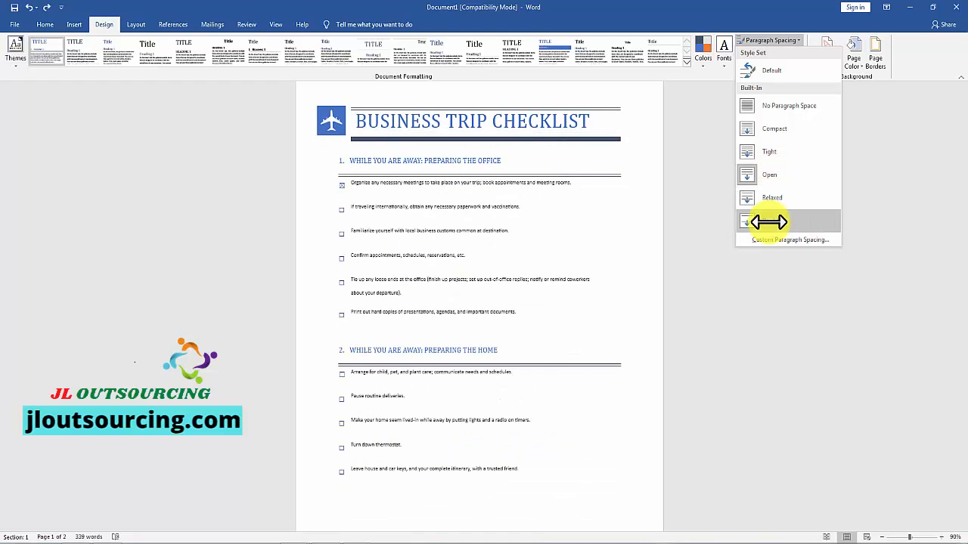
{"action": "left_click", "coordinate": [847, 136]}
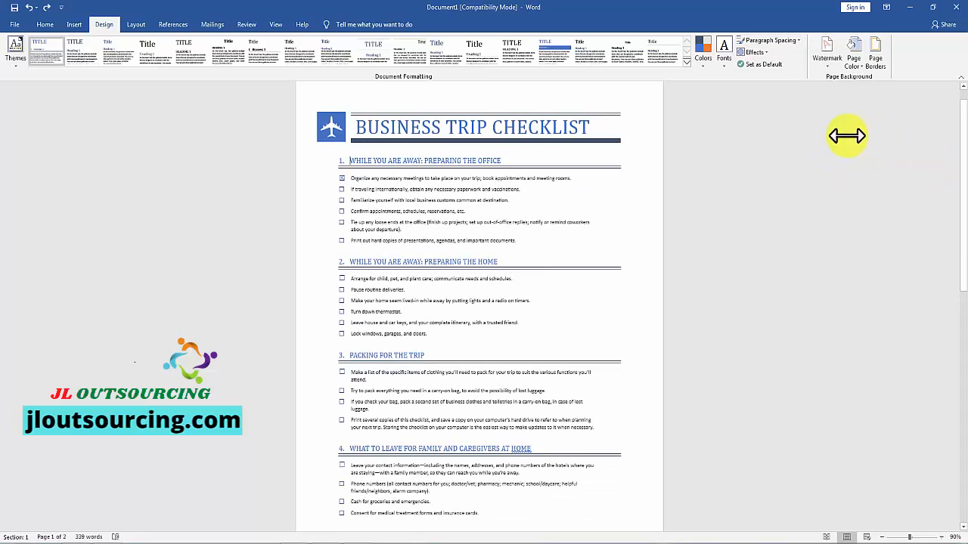
{"action": "left_click", "coordinate": [765, 52]}
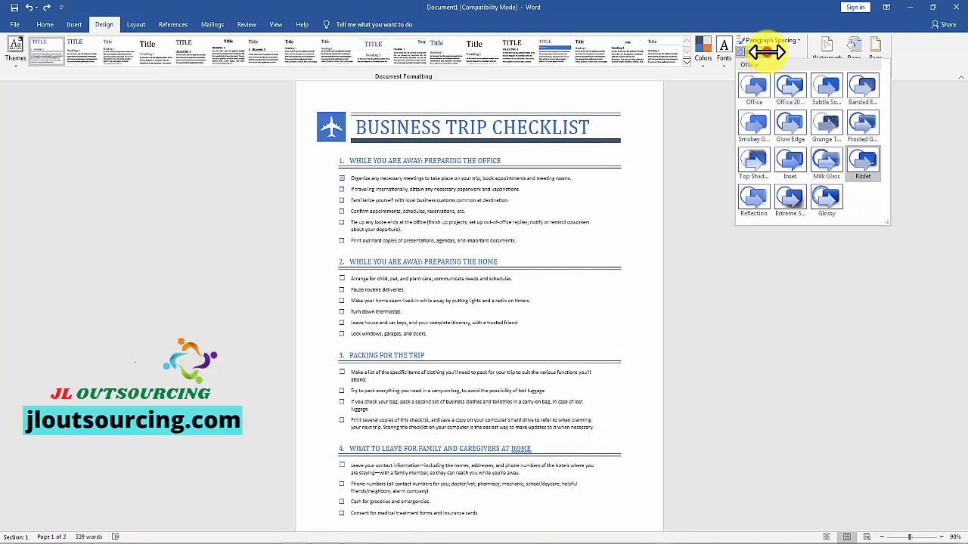
{"action": "left_click", "coordinate": [862, 161]}
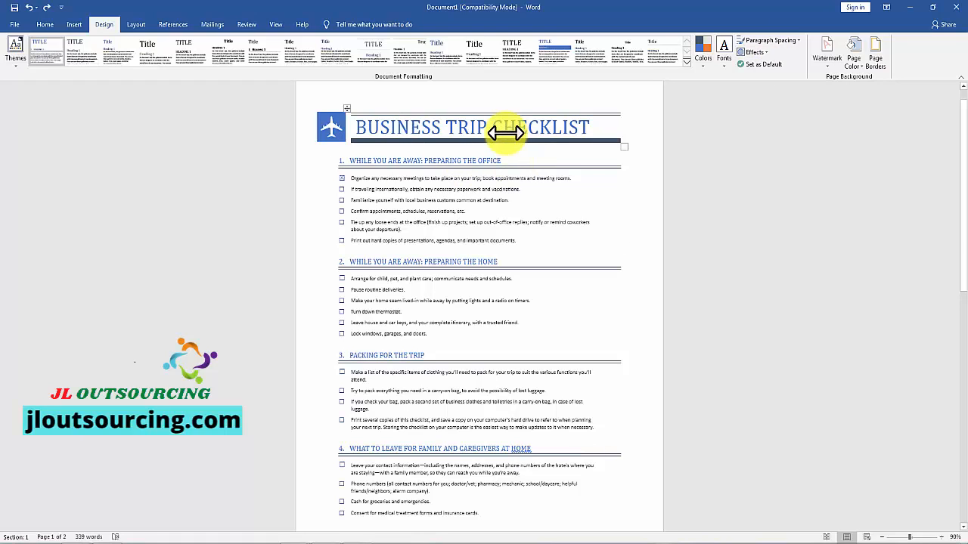
Review the watermark gallery and preview page colors such as Orange, Accent 2, Lighter 80% without applying any
{"action": "left_click", "coordinate": [826, 66]}
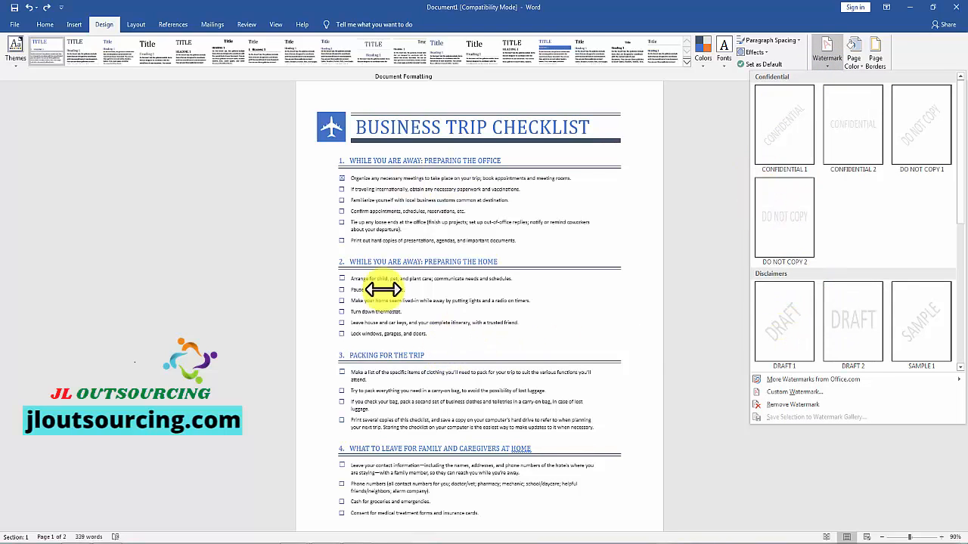
{"action": "left_click", "coordinate": [916, 54]}
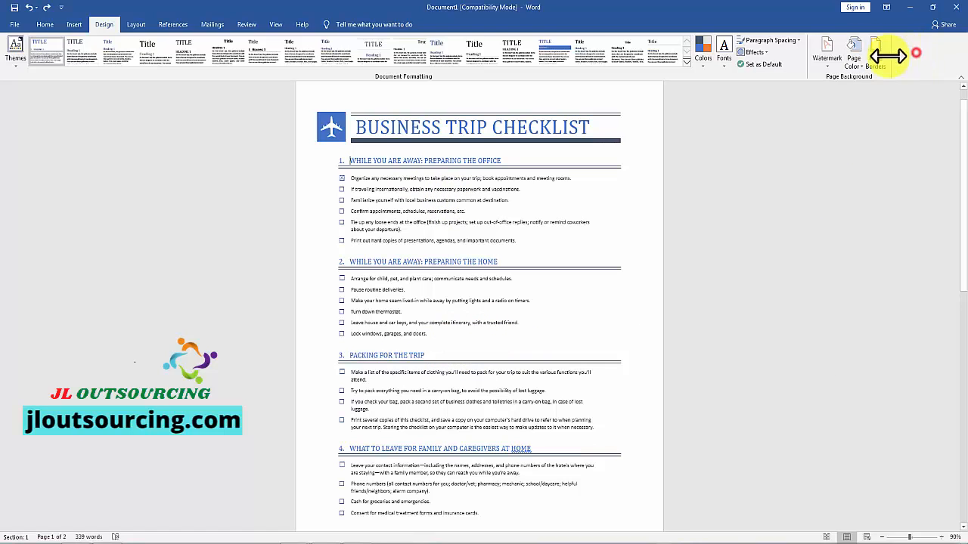
{"action": "left_click", "coordinate": [862, 64]}
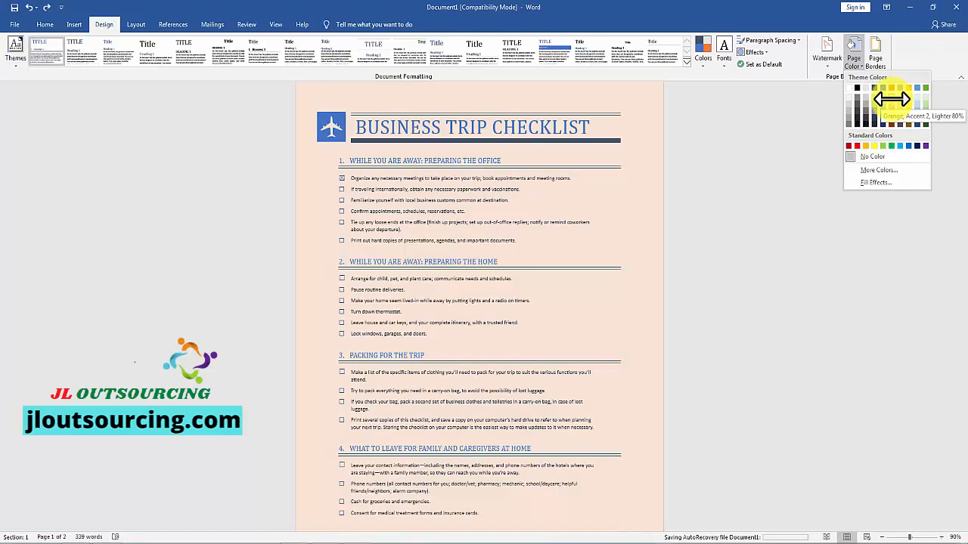
{"action": "left_click", "coordinate": [788, 112]}
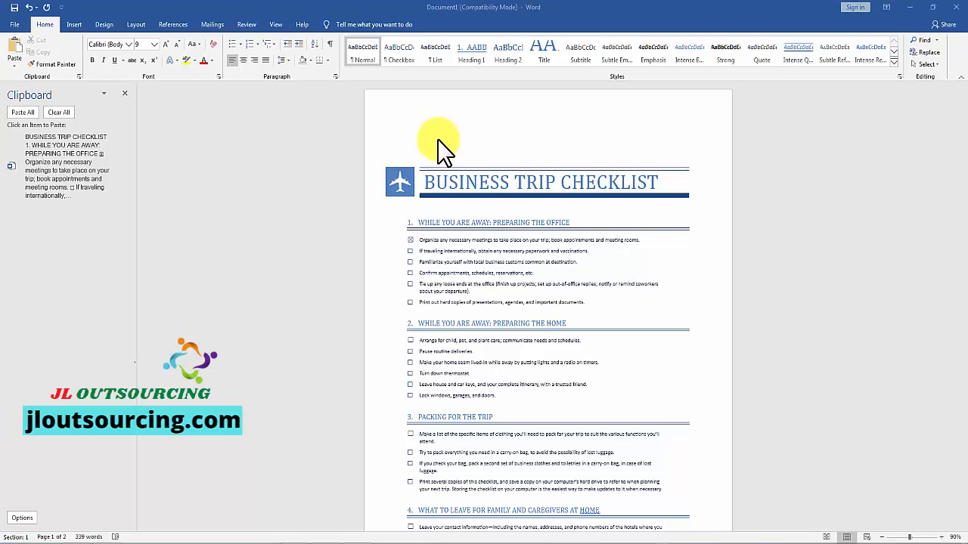
Insert an Automatic Table 1 table of contents on the blank line above the Business Trip Checklist title
{"action": "left_click", "coordinate": [437, 141]}
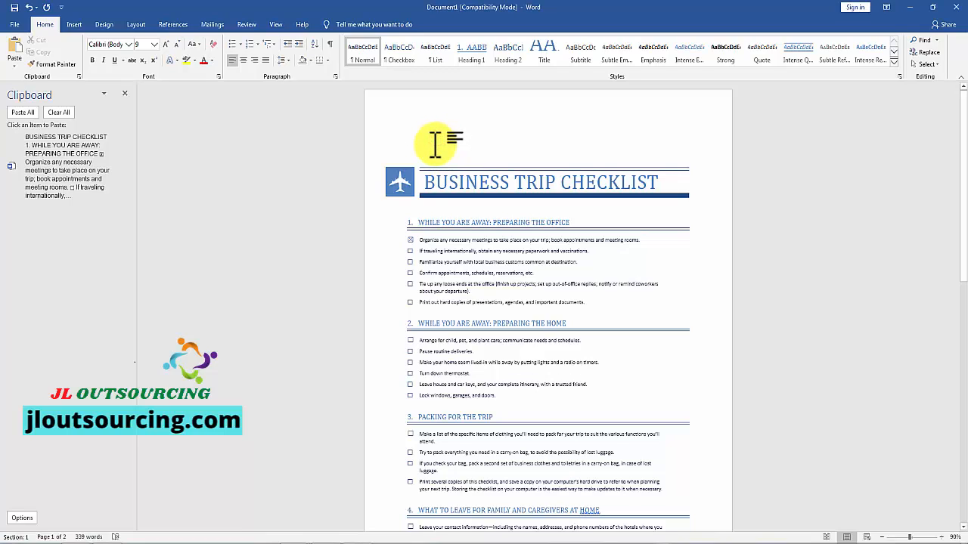
{"action": "left_click", "coordinate": [173, 25]}
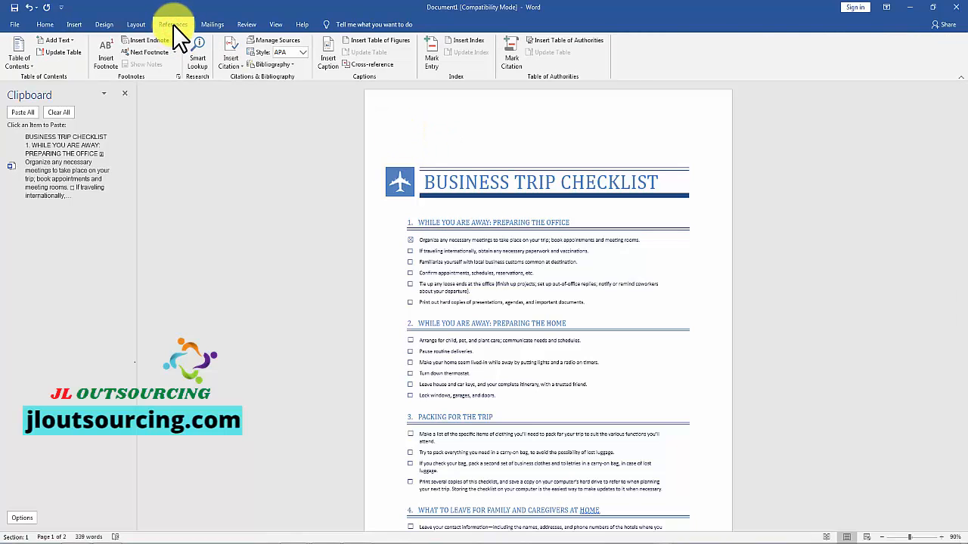
{"action": "left_click", "coordinate": [32, 67]}
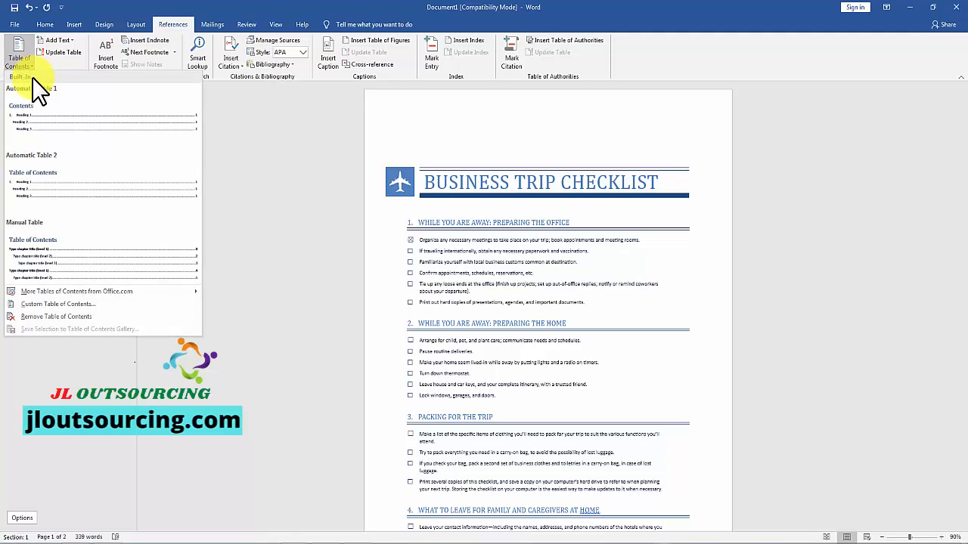
{"action": "left_click", "coordinate": [33, 66]}
{"action": "left_click", "coordinate": [30, 66]}
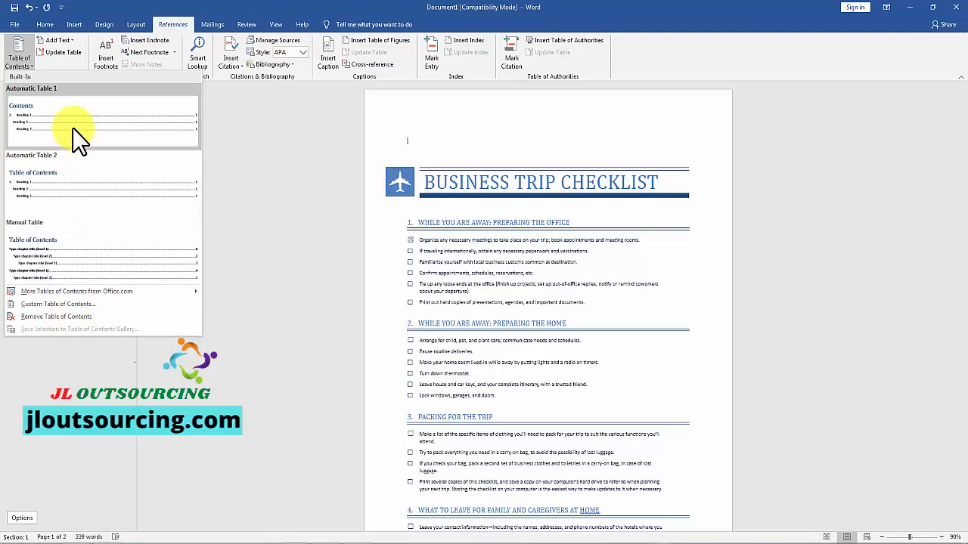
{"action": "left_click", "coordinate": [167, 123]}
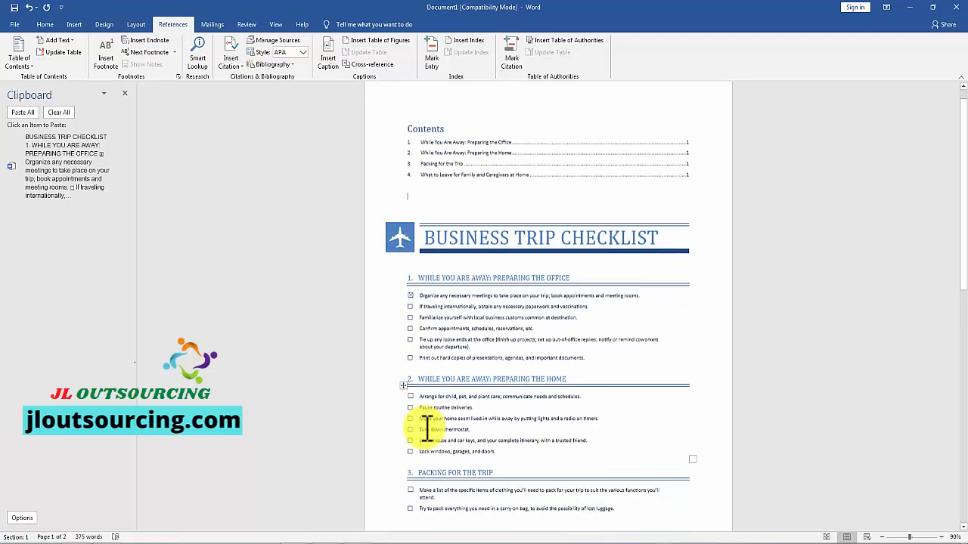
Compare the entries and page numbers in the table of contents with the section headings on both pages
{"action": "scroll", "coordinate": [427, 428], "scroll_direction": "down", "scroll_amount": 2}
{"action": "scroll", "coordinate": [420, 423], "scroll_direction": "down", "scroll_amount": 4}
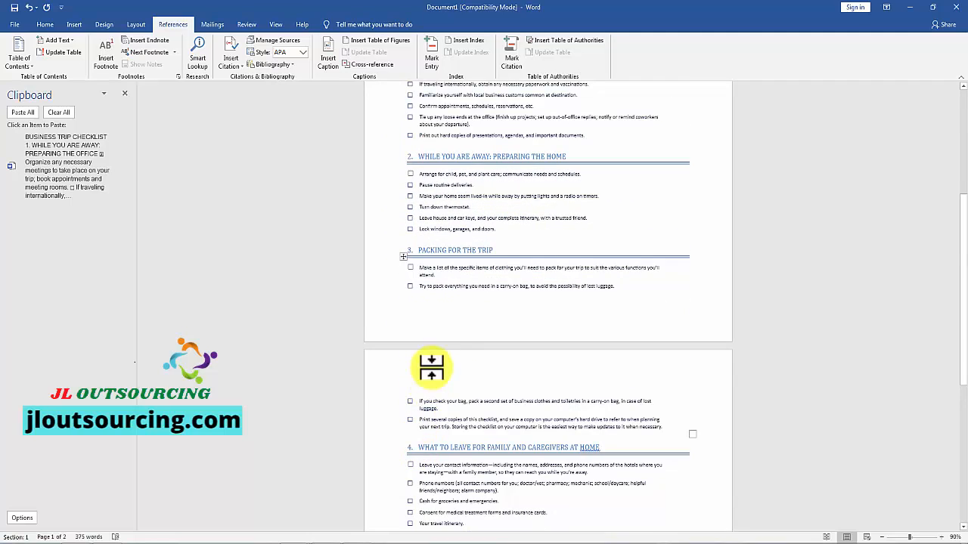
{"action": "scroll", "coordinate": [432, 363], "scroll_direction": "up", "scroll_amount": 4}
{"action": "scroll", "coordinate": [429, 303], "scroll_direction": "up", "scroll_amount": 3}
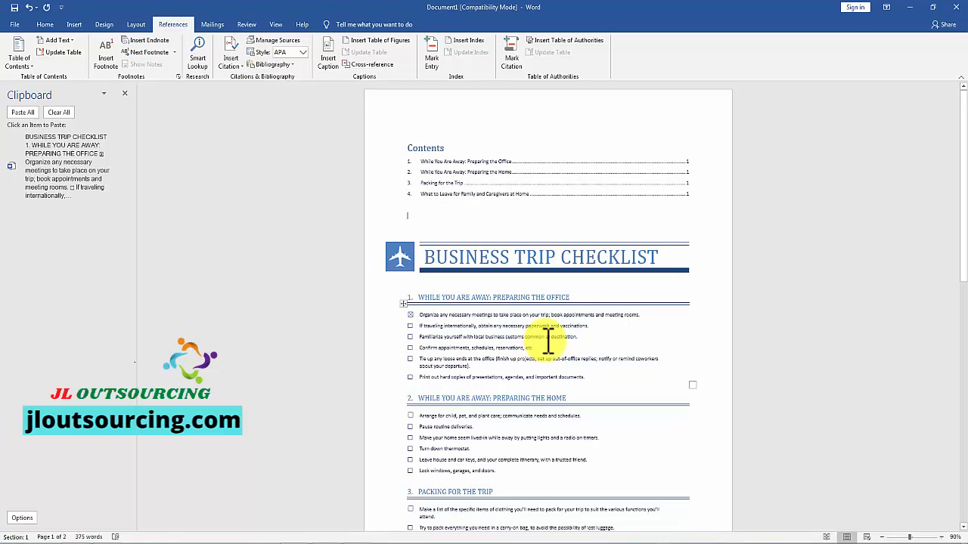
{"action": "scroll", "coordinate": [489, 376], "scroll_direction": "down", "scroll_amount": 5}
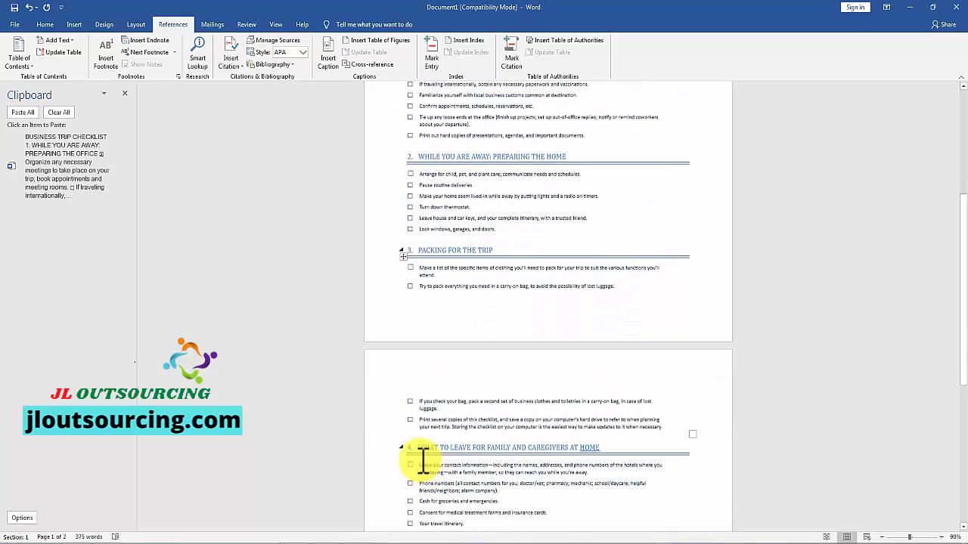
{"action": "scroll", "coordinate": [544, 449], "scroll_direction": "up", "scroll_amount": 2}
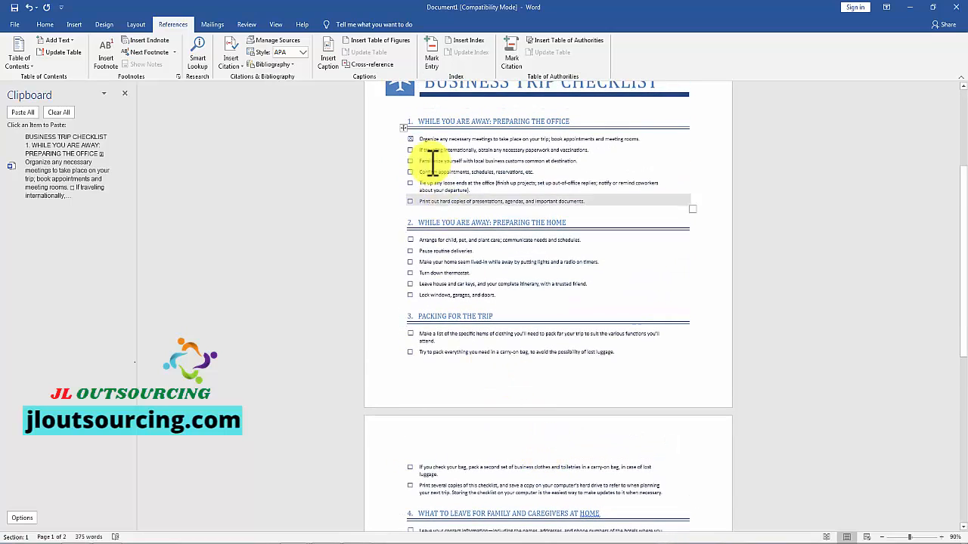
{"action": "scroll", "coordinate": [439, 483], "scroll_direction": "up", "scroll_amount": 3}
{"action": "scroll", "coordinate": [439, 454], "scroll_direction": "up", "scroll_amount": 2}
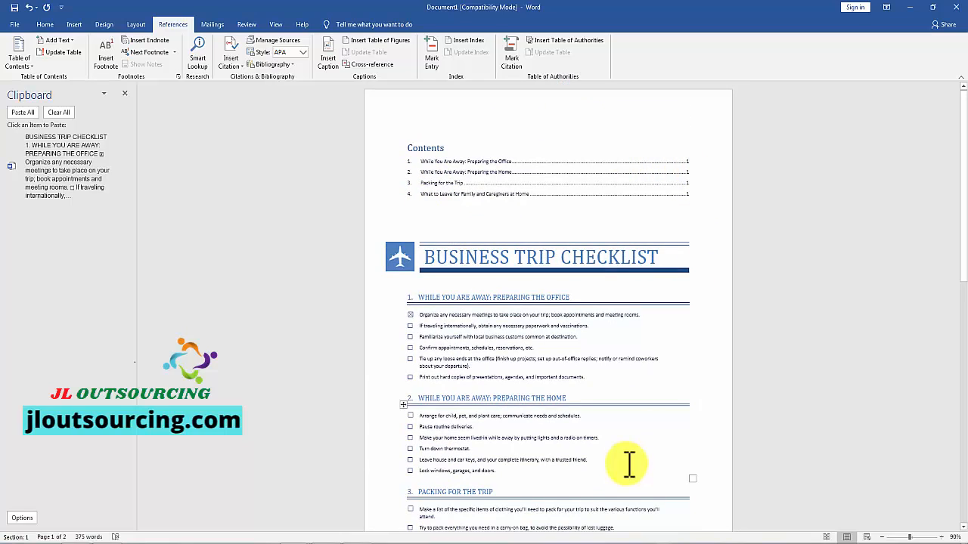
{"action": "scroll", "coordinate": [624, 463], "scroll_direction": "down", "scroll_amount": 4}
{"action": "scroll", "coordinate": [454, 454], "scroll_direction": "down", "scroll_amount": 3}
{"action": "scroll", "coordinate": [457, 370], "scroll_direction": "up", "scroll_amount": 6}
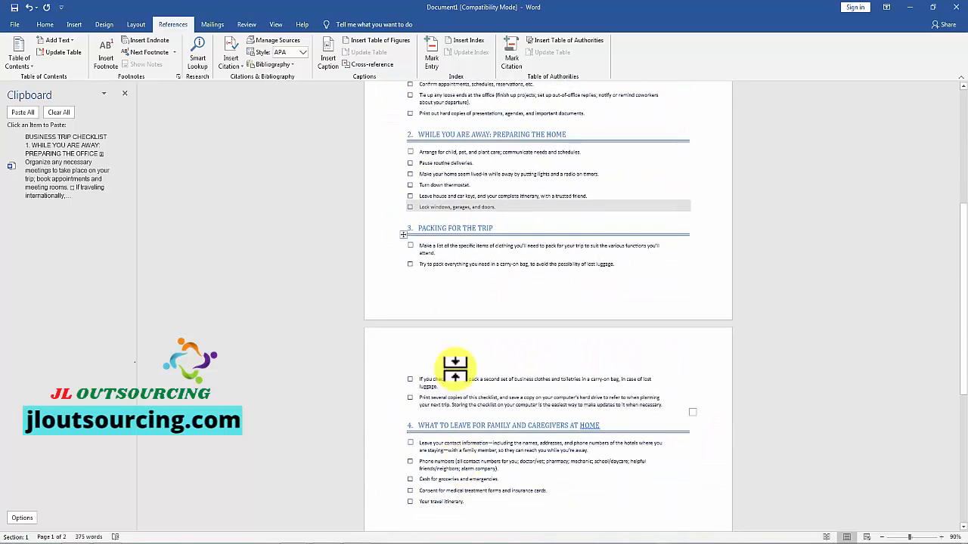
{"action": "scroll", "coordinate": [458, 370], "scroll_direction": "up", "scroll_amount": 1}
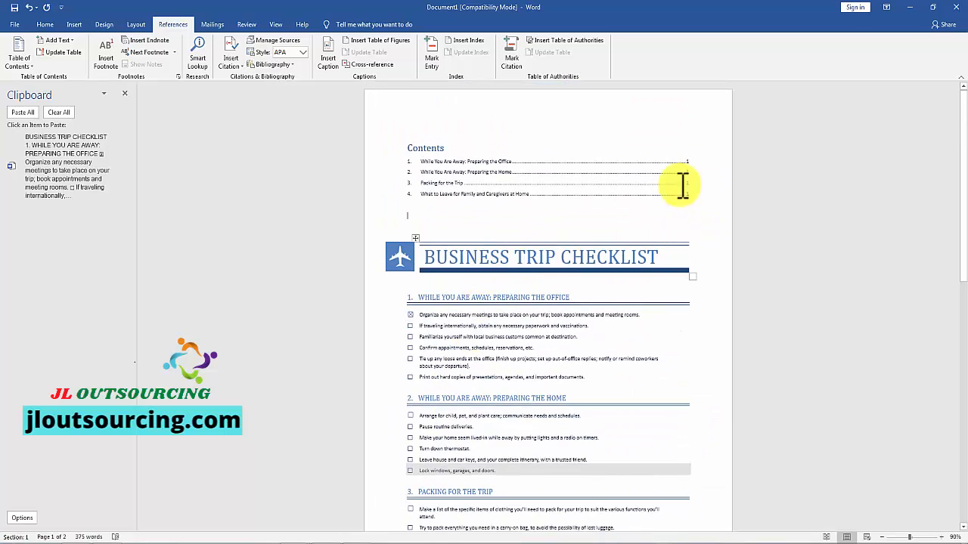
Undo the insertion of the table of contents above the title
{"action": "left_click", "coordinate": [661, 210]}
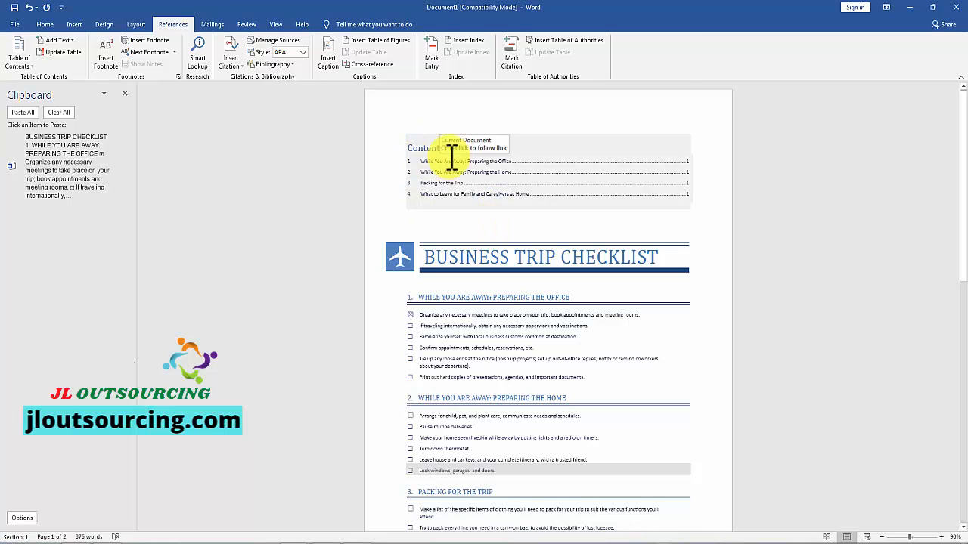
{"action": "left_click", "coordinate": [28, 8]}
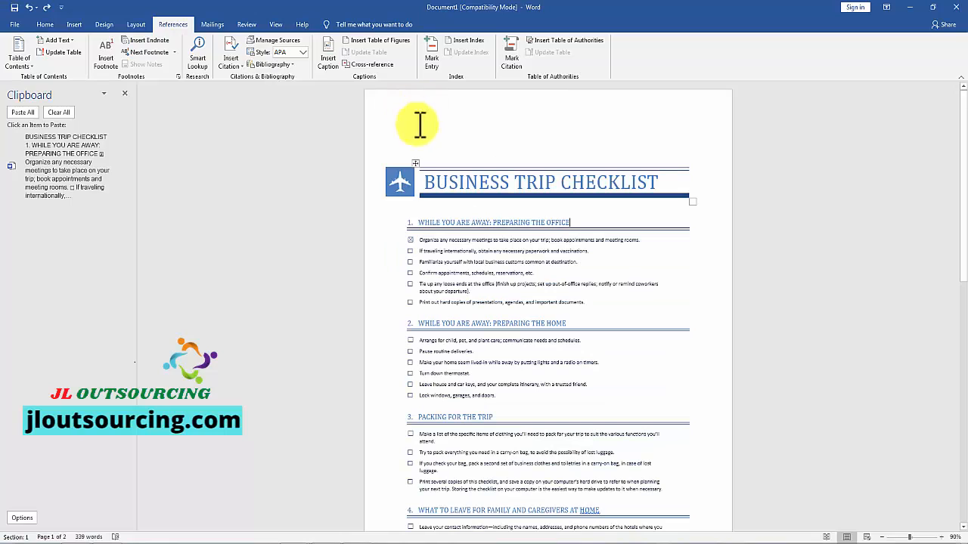
Close the Clipboard pane and show the Navigation pane with the document's headings
{"action": "left_click", "coordinate": [274, 25]}
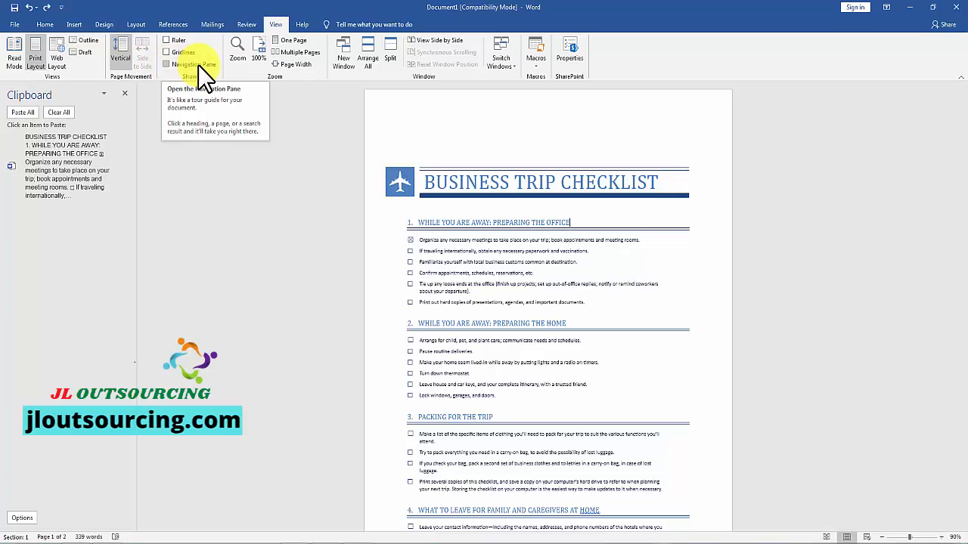
{"action": "left_click", "coordinate": [125, 93]}
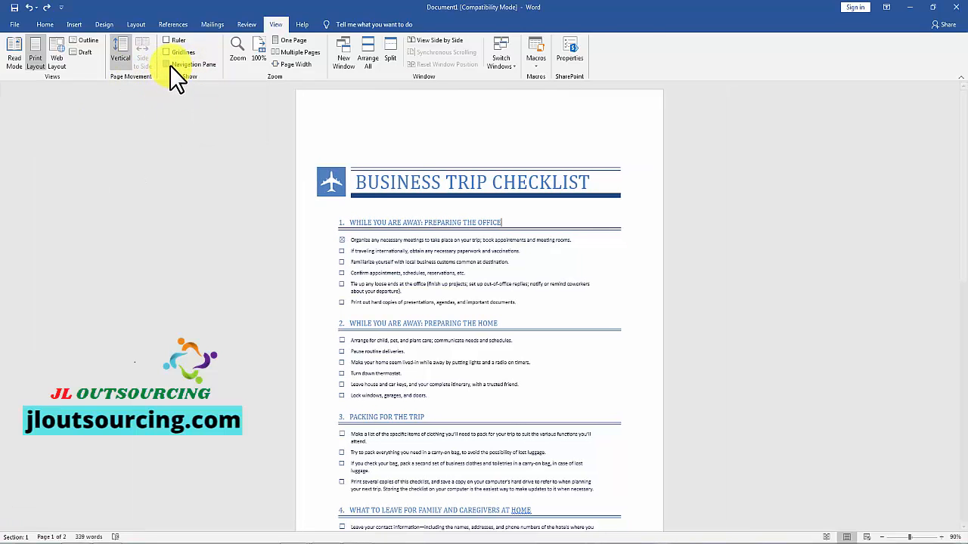
{"action": "left_click", "coordinate": [168, 64]}
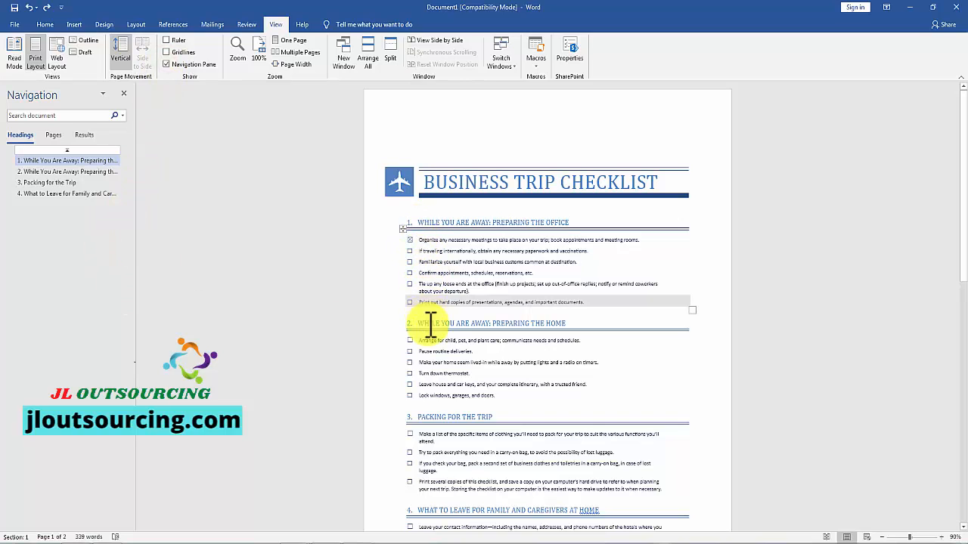
Jump to headings 2, 3 and 4 in turn through the Navigation pane, and view the page thumbnails before returning to the headings list
{"action": "scroll", "coordinate": [438, 385], "scroll_direction": "down", "scroll_amount": 2}
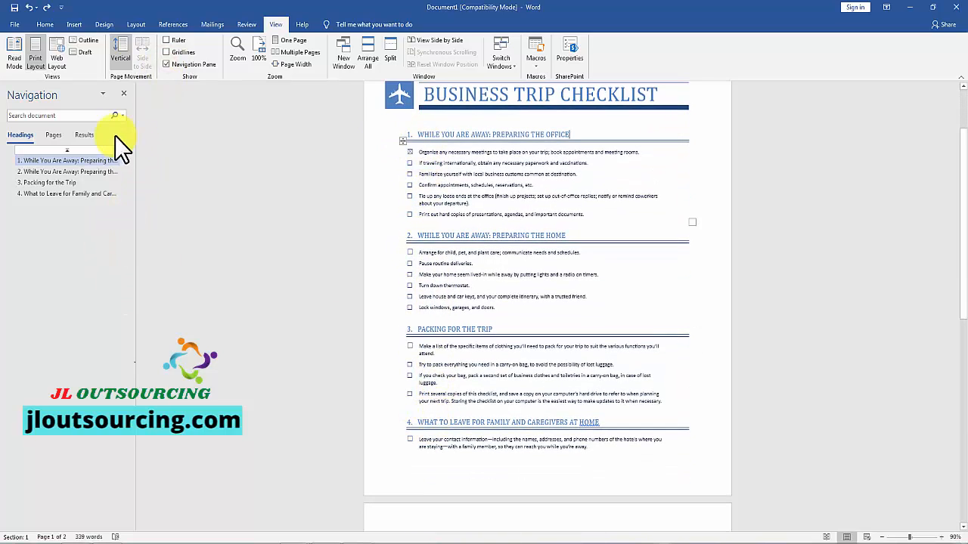
{"action": "left_click", "coordinate": [51, 171]}
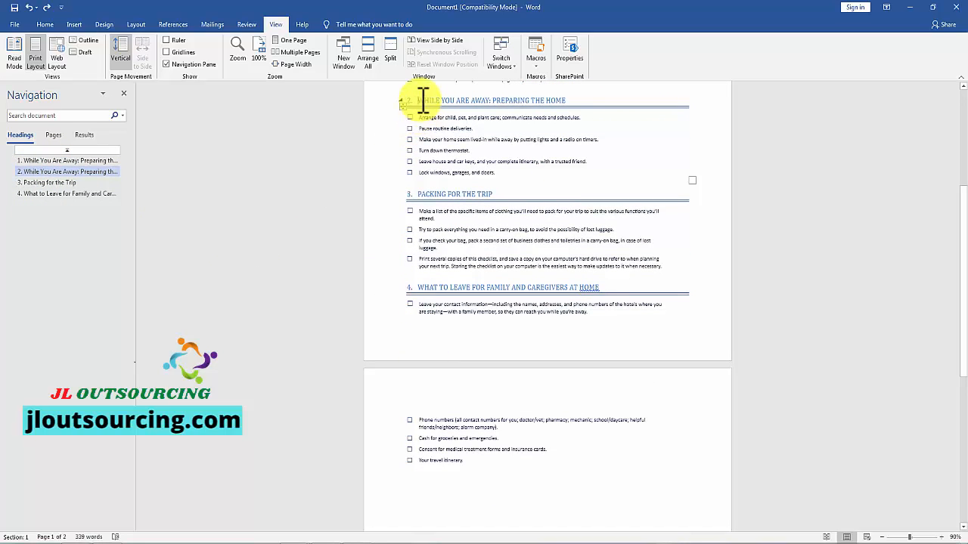
{"action": "left_click", "coordinate": [60, 183]}
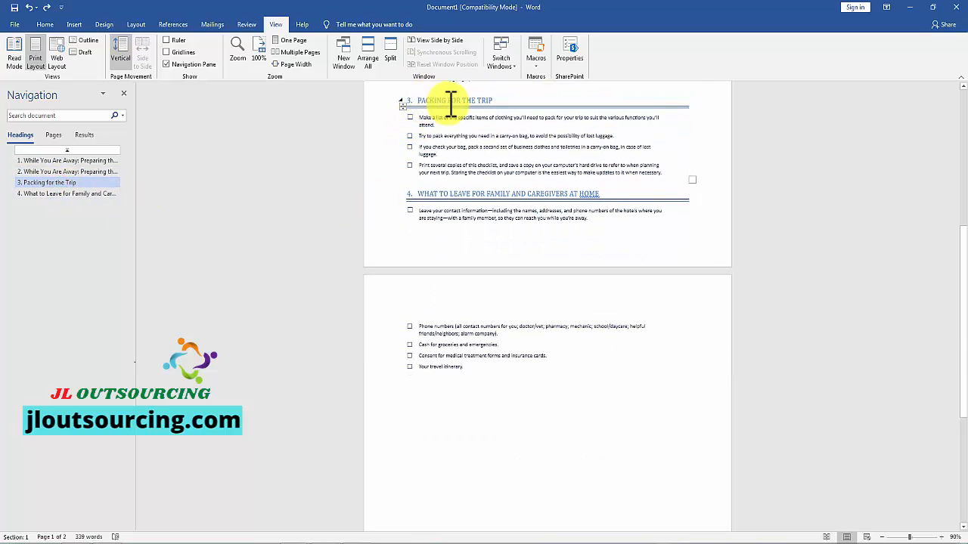
{"action": "left_click", "coordinate": [41, 195]}
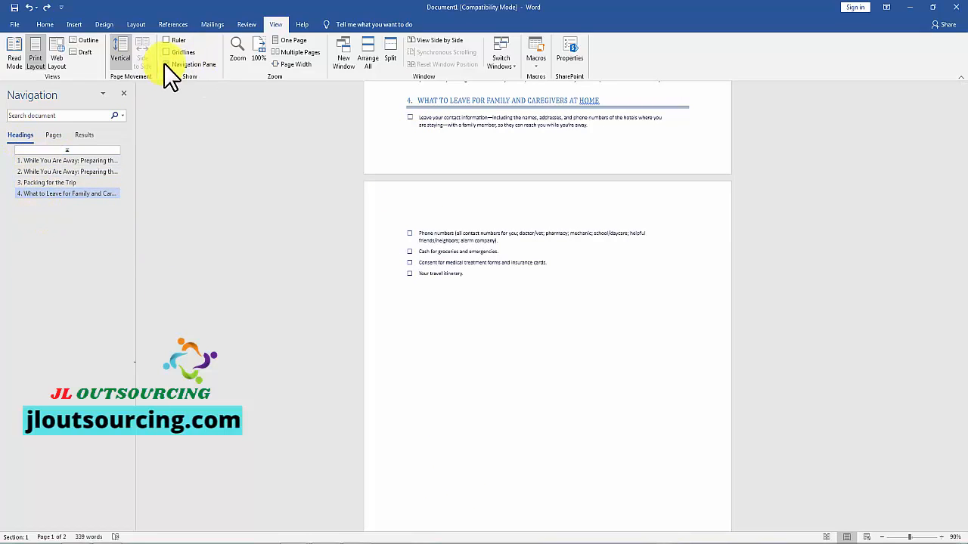
{"action": "left_click", "coordinate": [53, 136]}
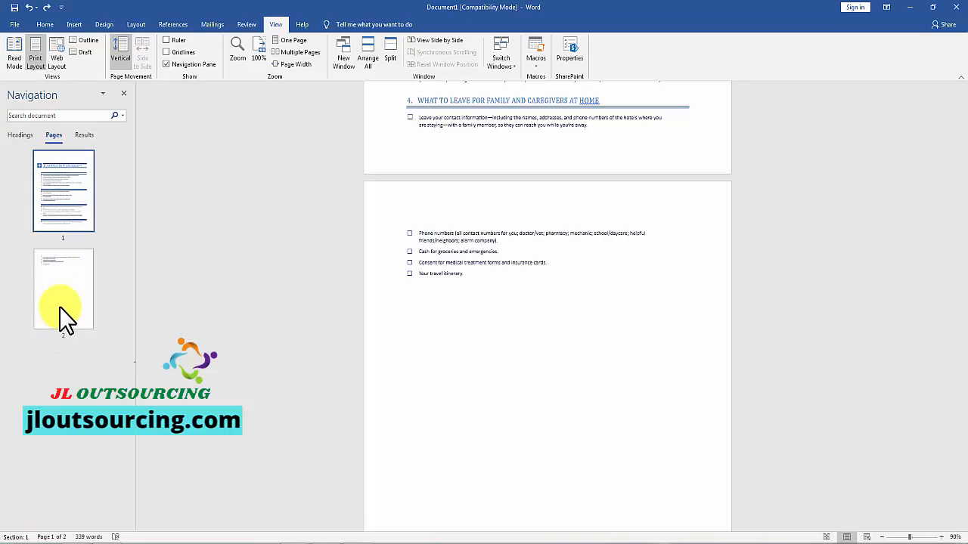
{"action": "left_click", "coordinate": [20, 136]}
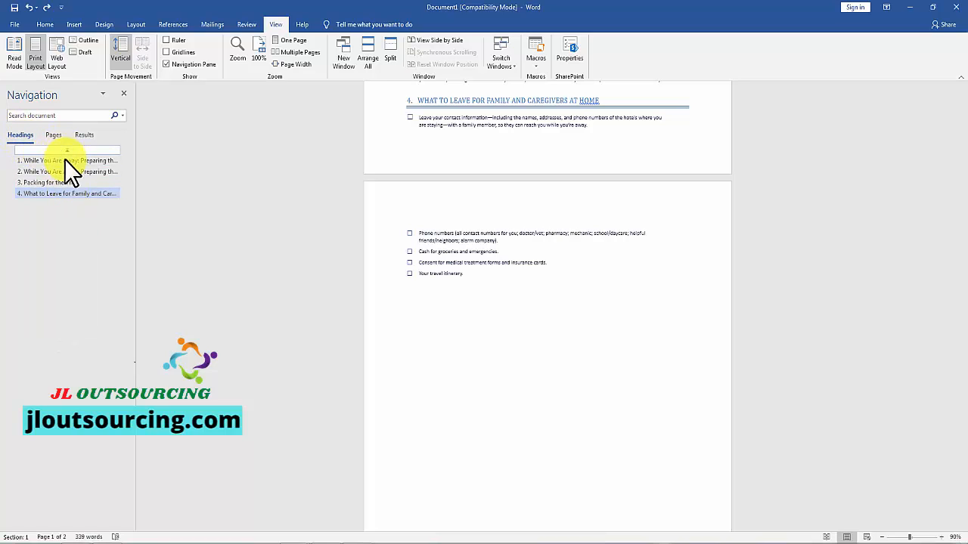
Display the styles gallery, jump to the Packing for the Trip section, and place the cursor in the What to Leave for Family heading
{"action": "left_click", "coordinate": [45, 24]}
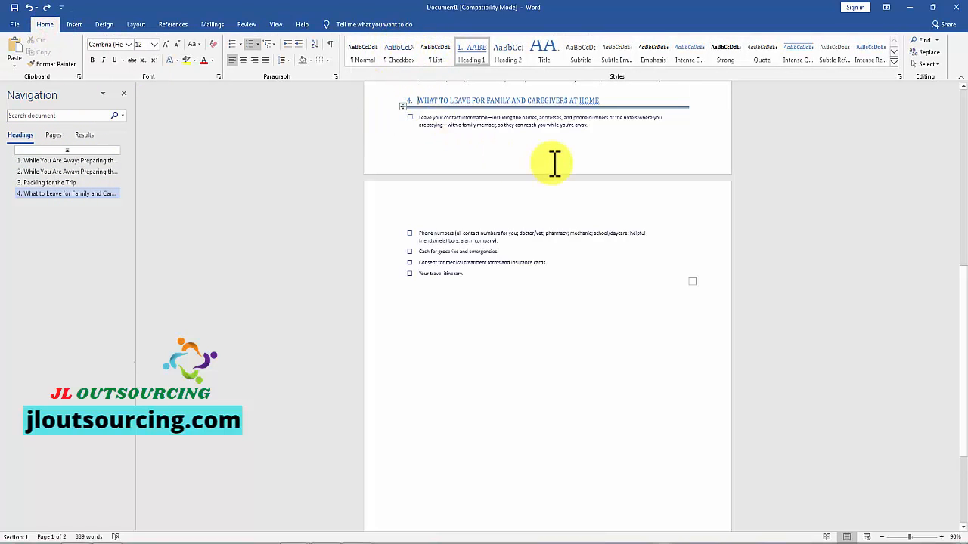
{"action": "scroll", "coordinate": [553, 162], "scroll_direction": "up", "scroll_amount": 3}
{"action": "scroll", "coordinate": [414, 201], "scroll_direction": "up", "scroll_amount": 4}
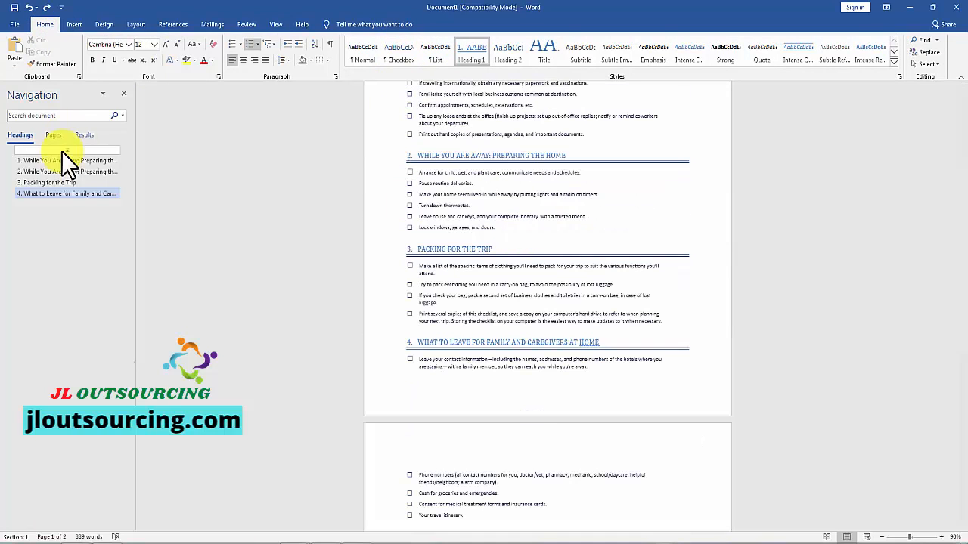
{"action": "left_click", "coordinate": [60, 183]}
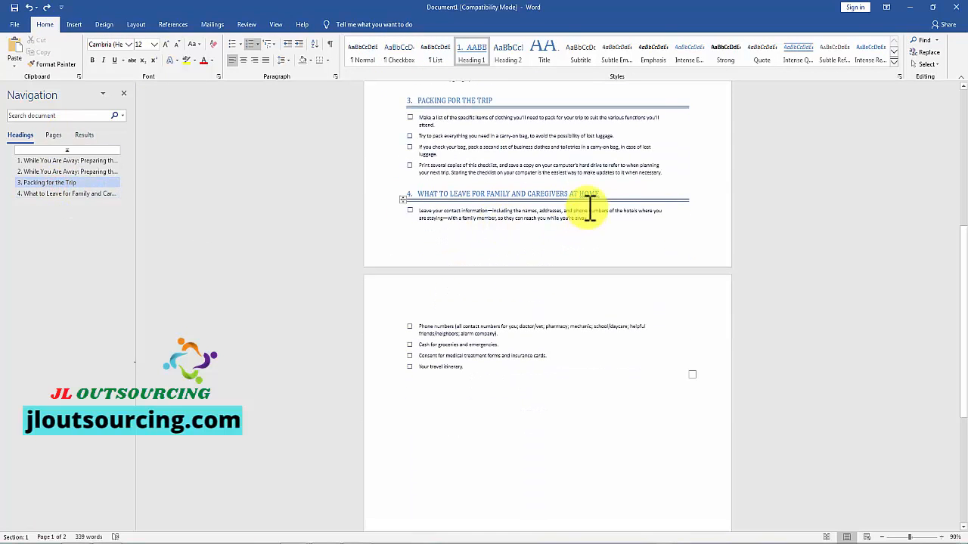
{"action": "left_click", "coordinate": [417, 193]}
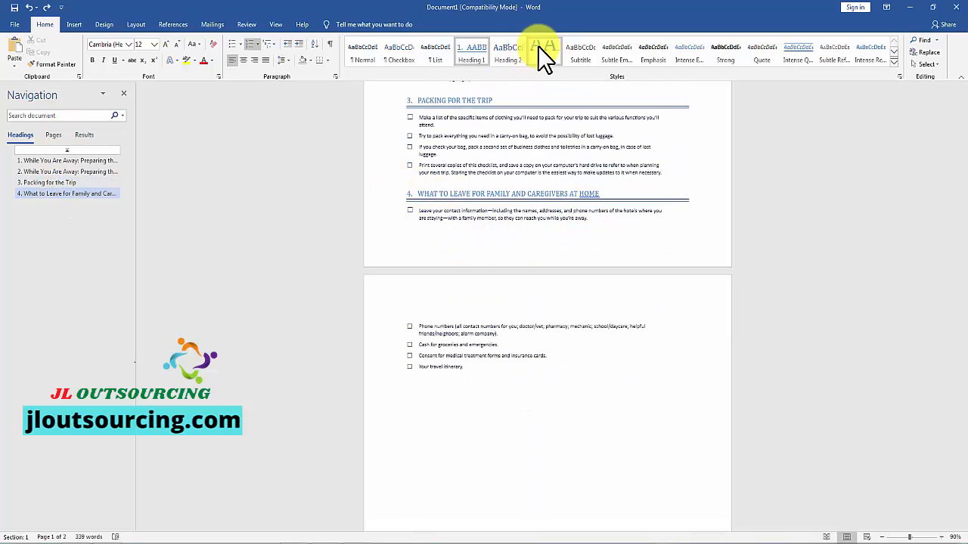